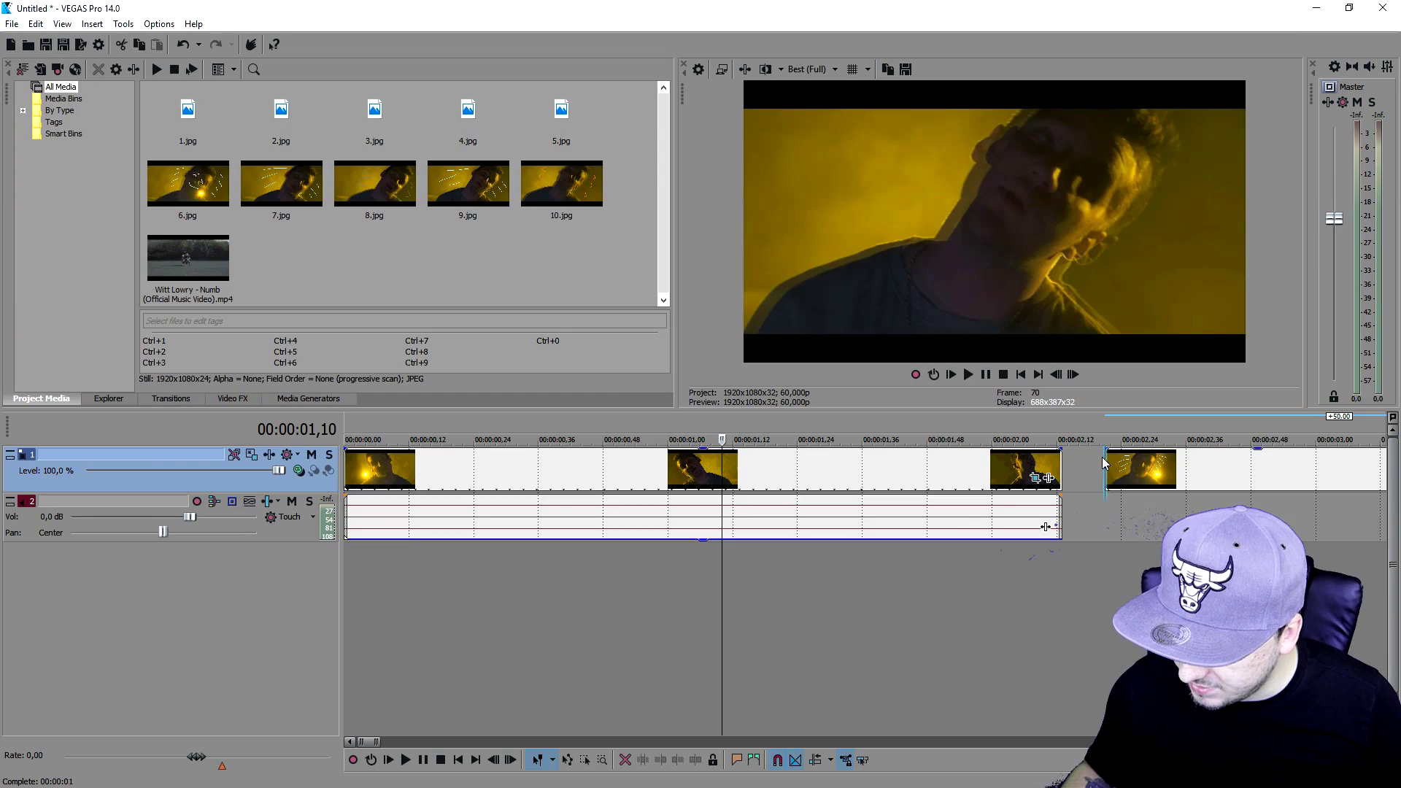
Step: Set the playhead at the fourth image clip and move the later image events up to it
click(1104, 463)
scroll(838, 462, down, 3)
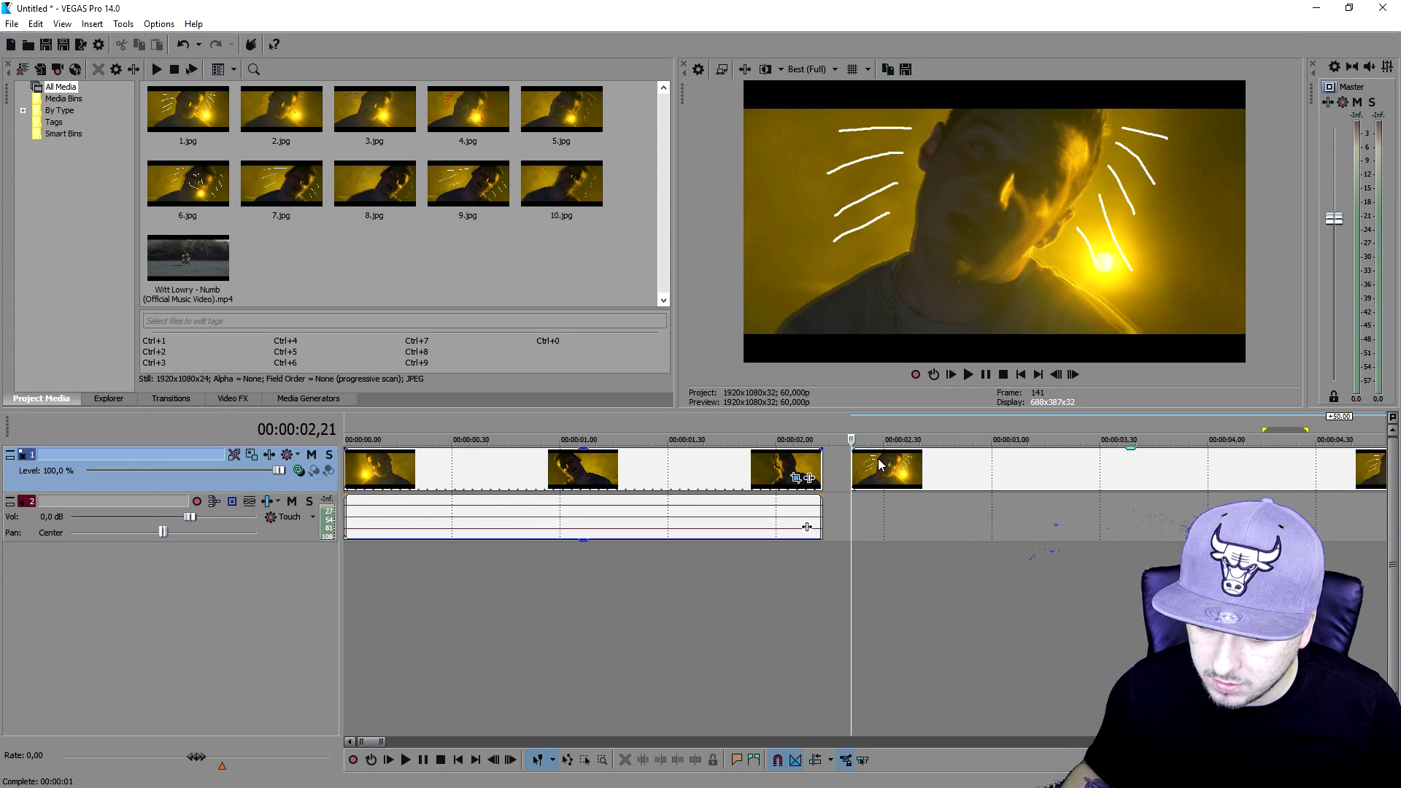
scroll(880, 464, down, 2)
mouse_move(1005, 468)
mouse_down()
mouse_move(705, 486)
mouse_move(626, 475)
mouse_move(905, 482)
mouse_up()
Step: Insert a new video track at the top of the timeline
scroll(626, 476, up, 3)
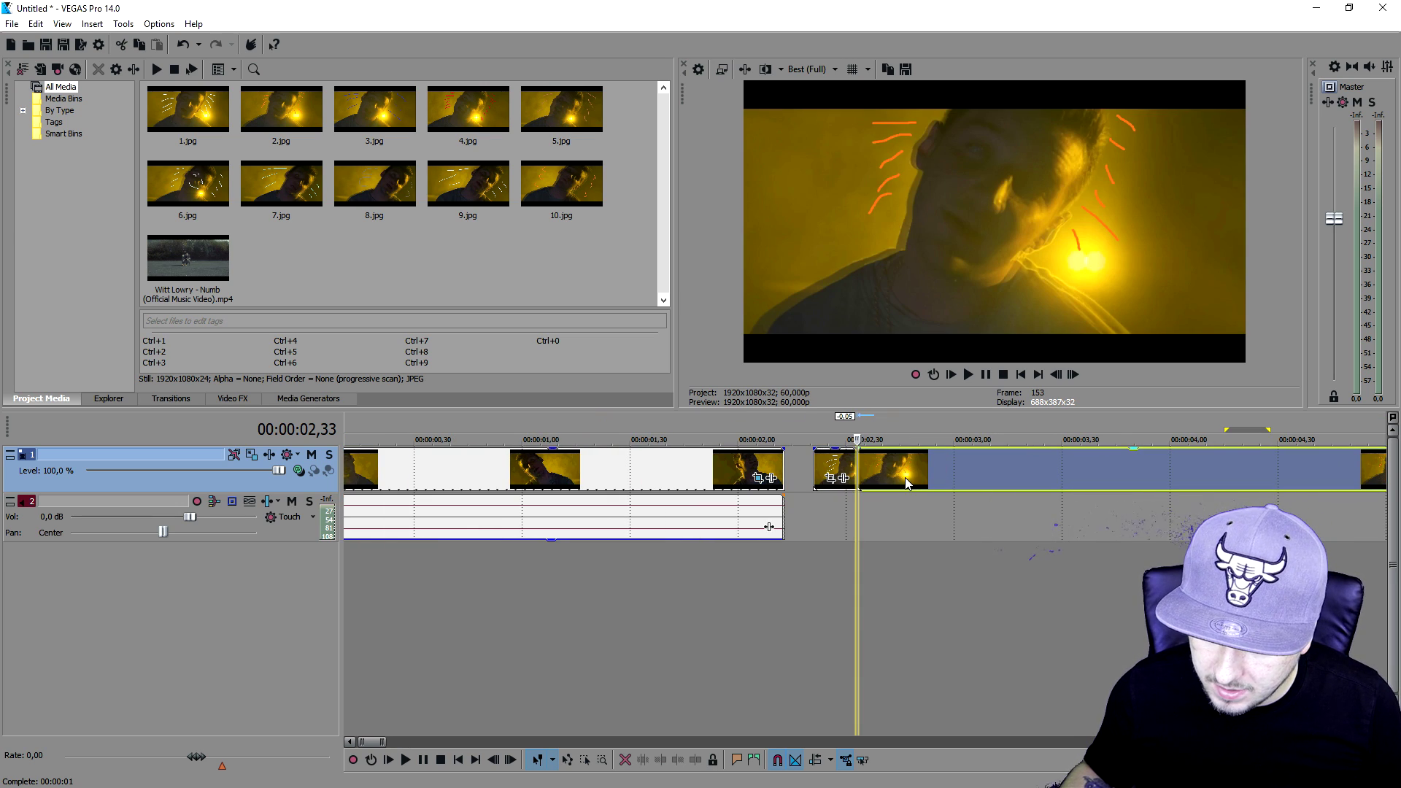
scroll(904, 477, up, 2)
scroll(898, 467, up, 2)
right_click(742, 471)
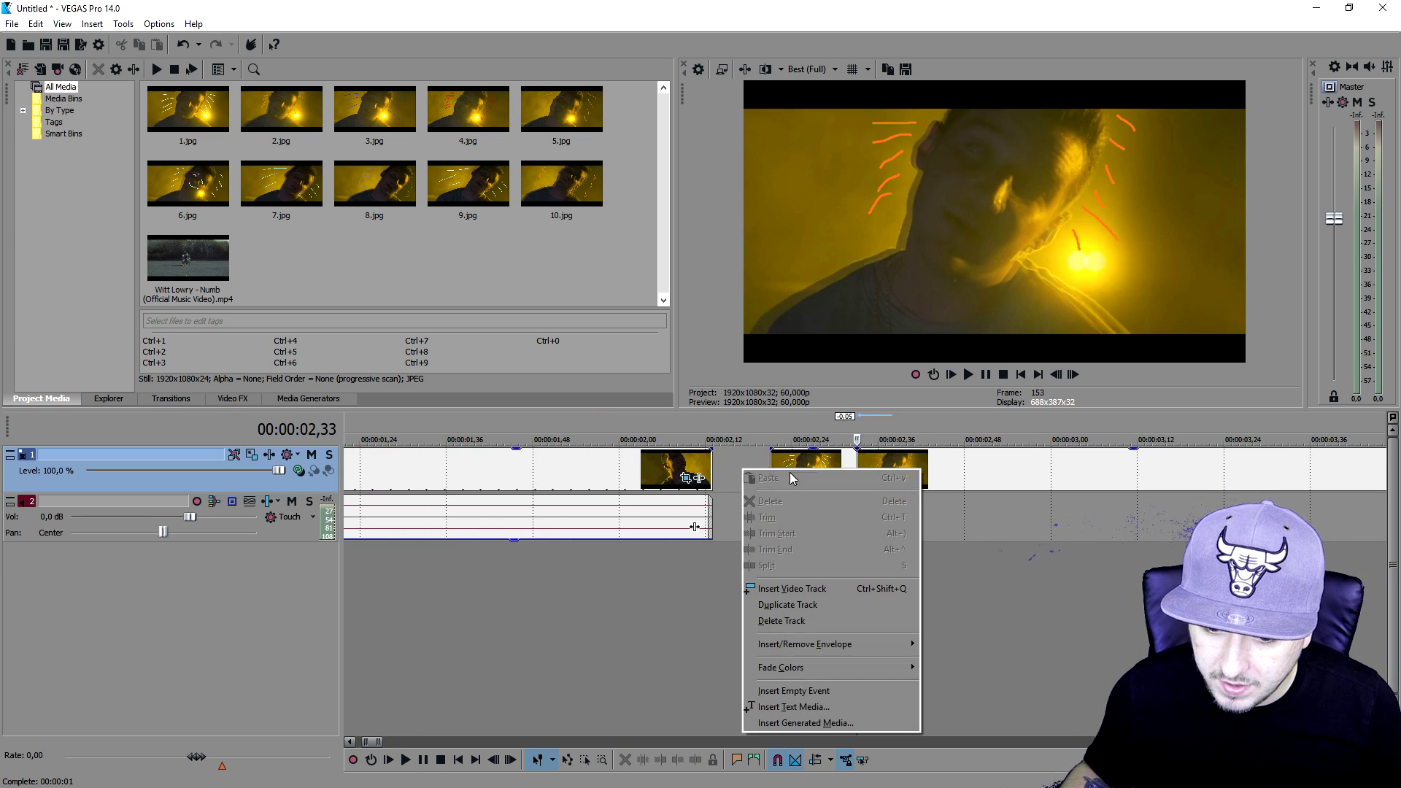
click(845, 592)
Step: Move the later frames onto the new track so each follows the previous frame
mouse_move(887, 517)
mouse_down()
mouse_move(853, 459)
mouse_move(905, 511)
mouse_up()
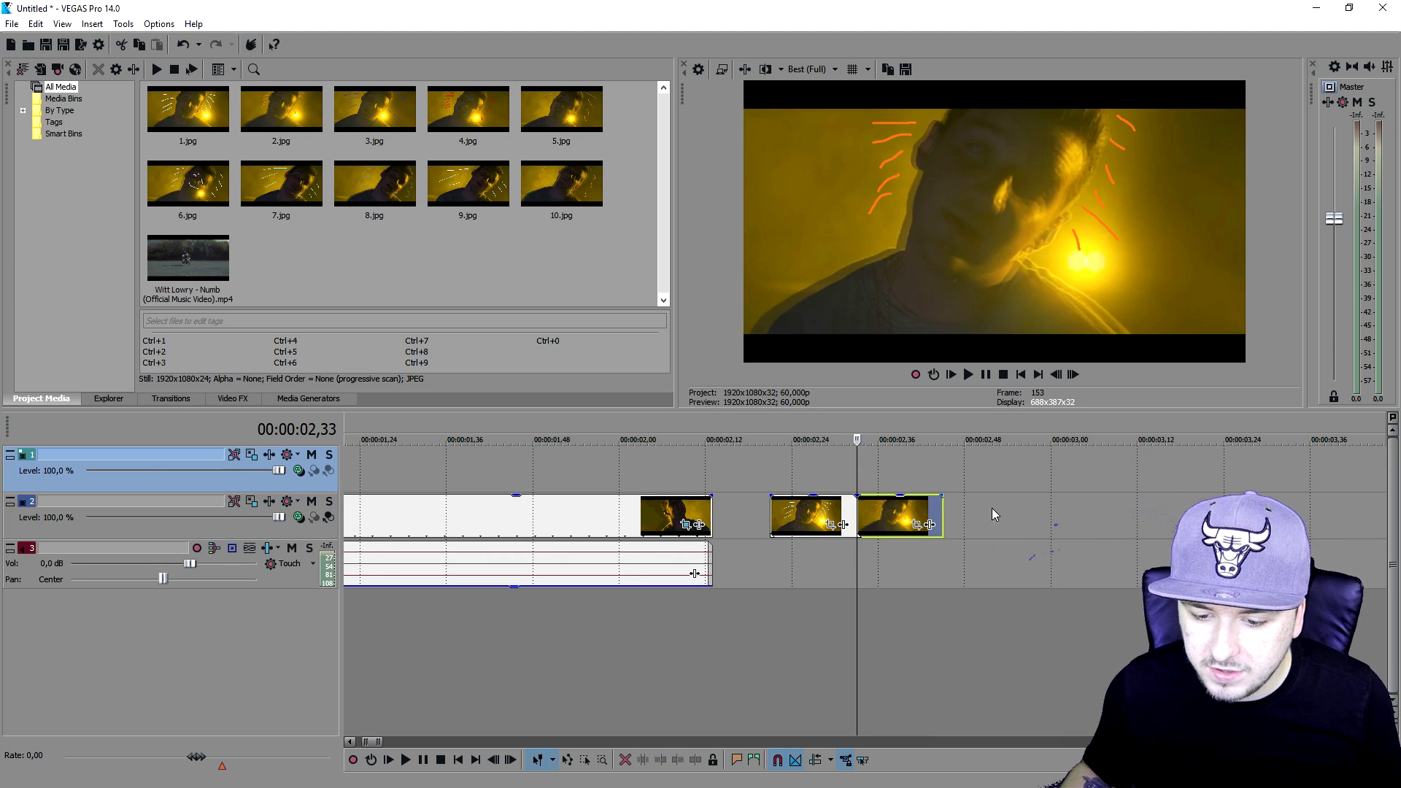
scroll(993, 510, down, 5)
drag(1365, 513, 584, 513)
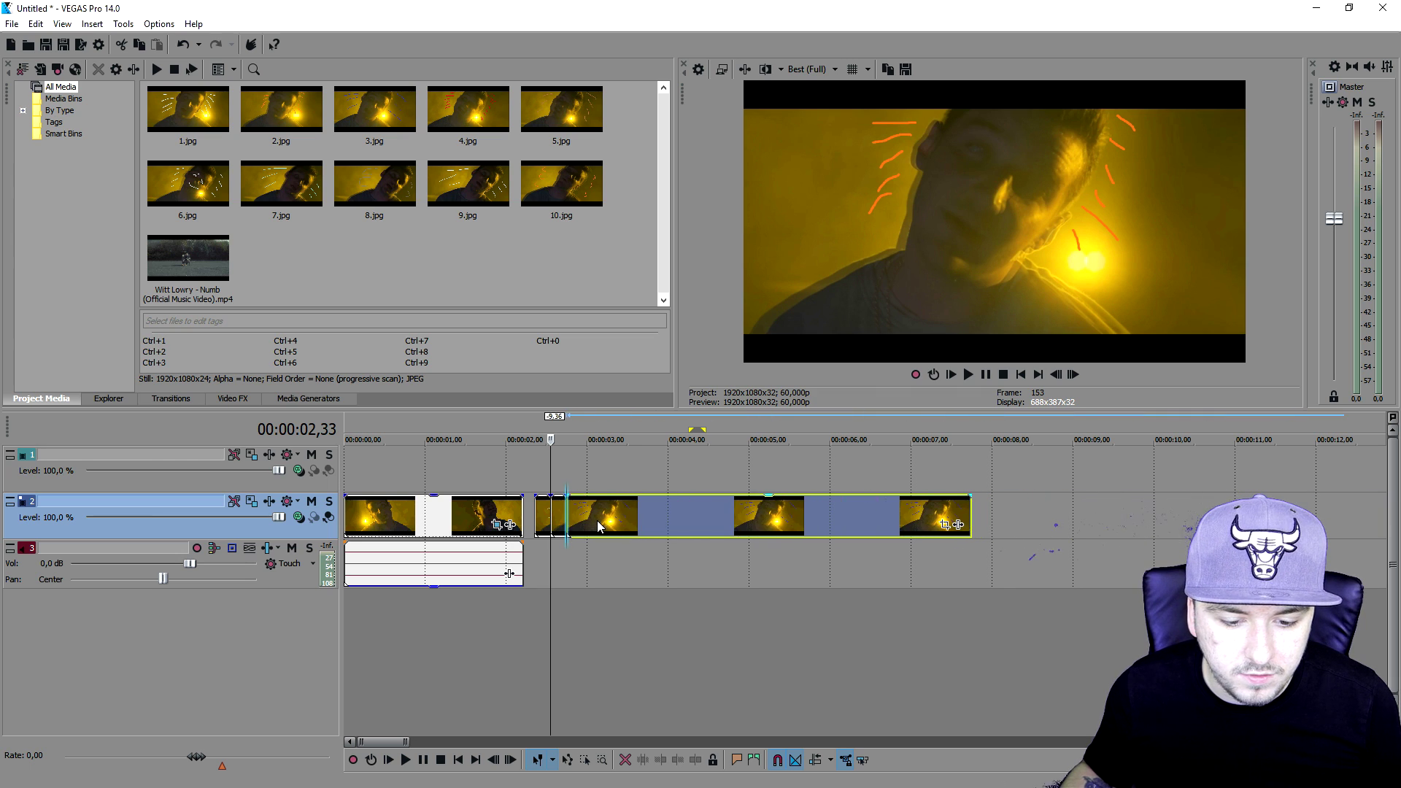
scroll(583, 514, up, 5)
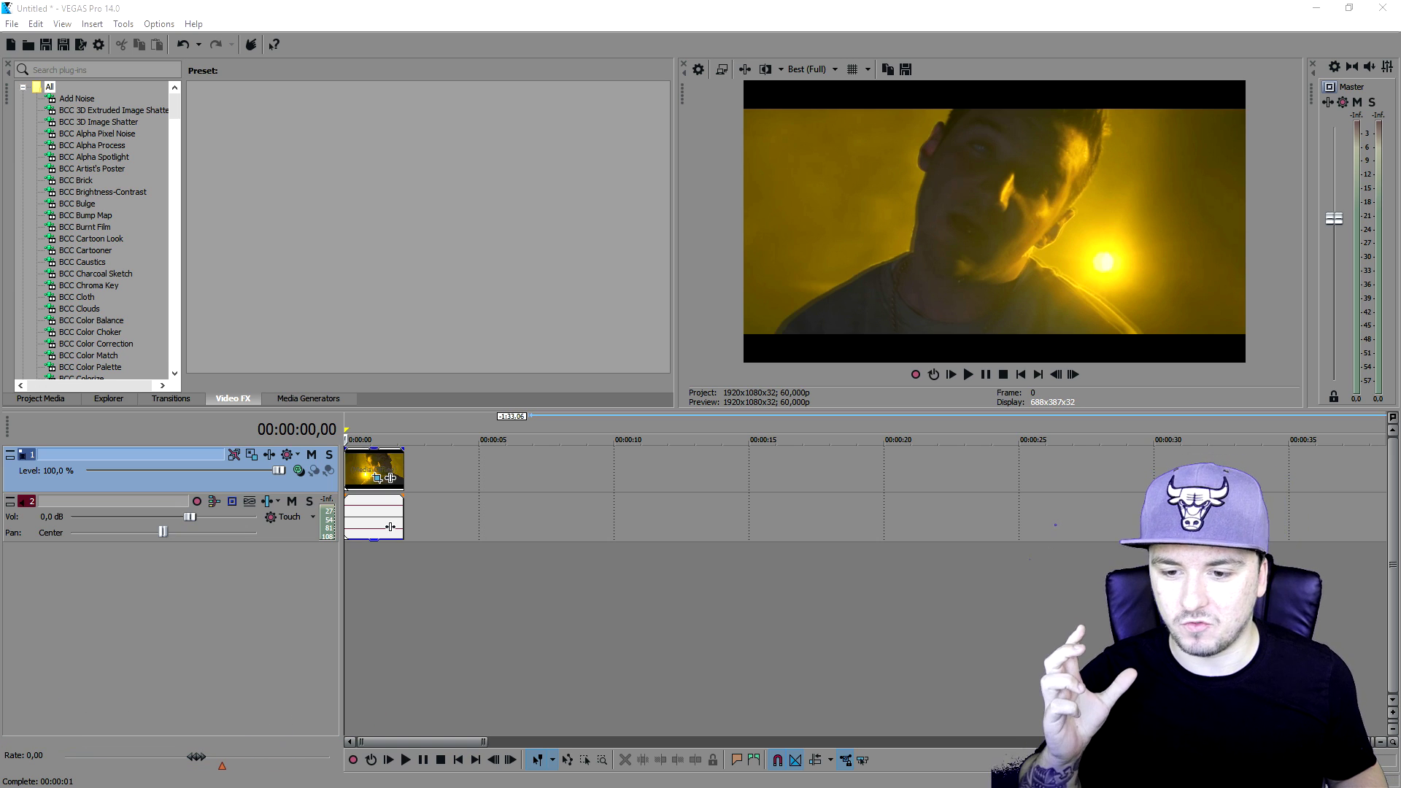
Step: Scrub the edit cursor to about 4 and 6 seconds, then return it to 00:00:00,00
click(461, 454)
click(511, 456)
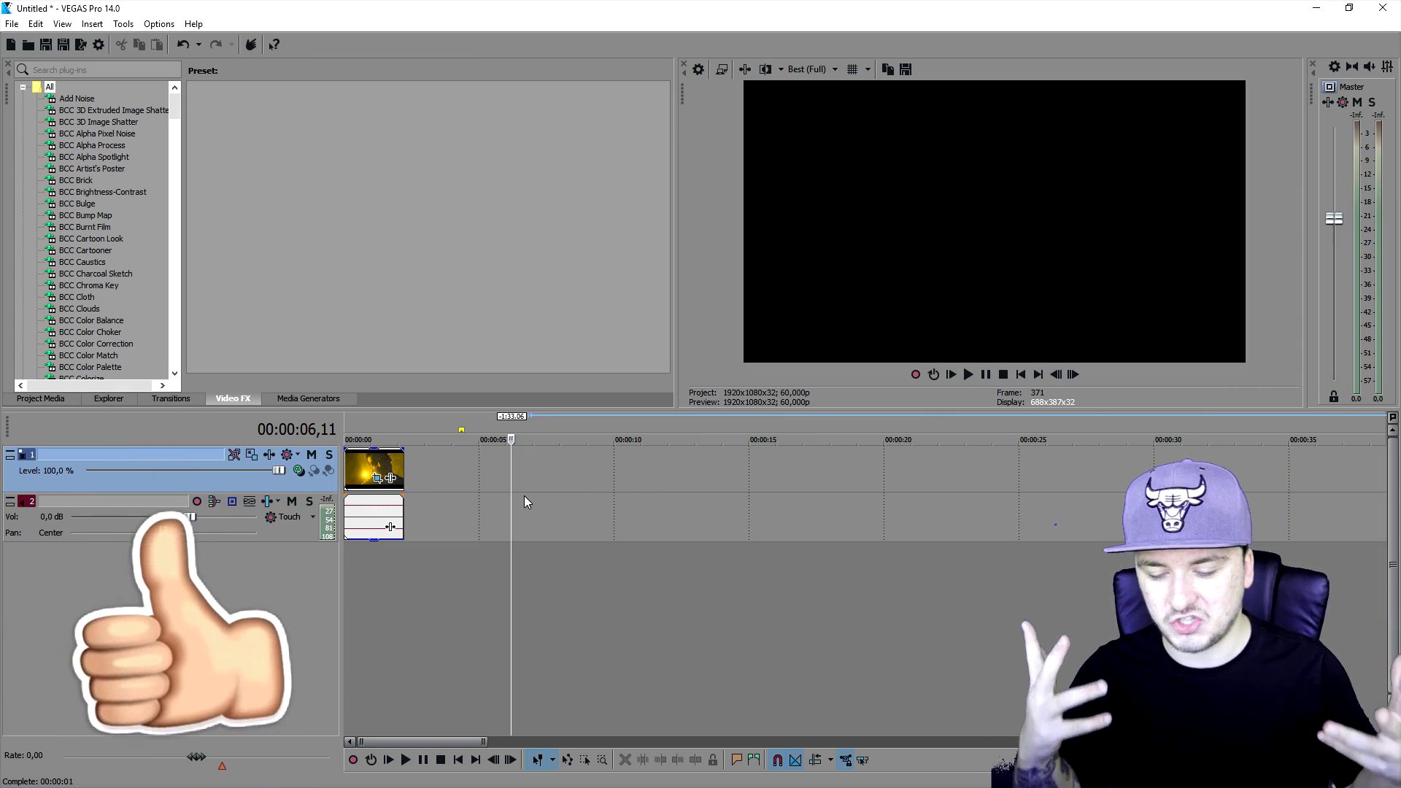
click(1020, 374)
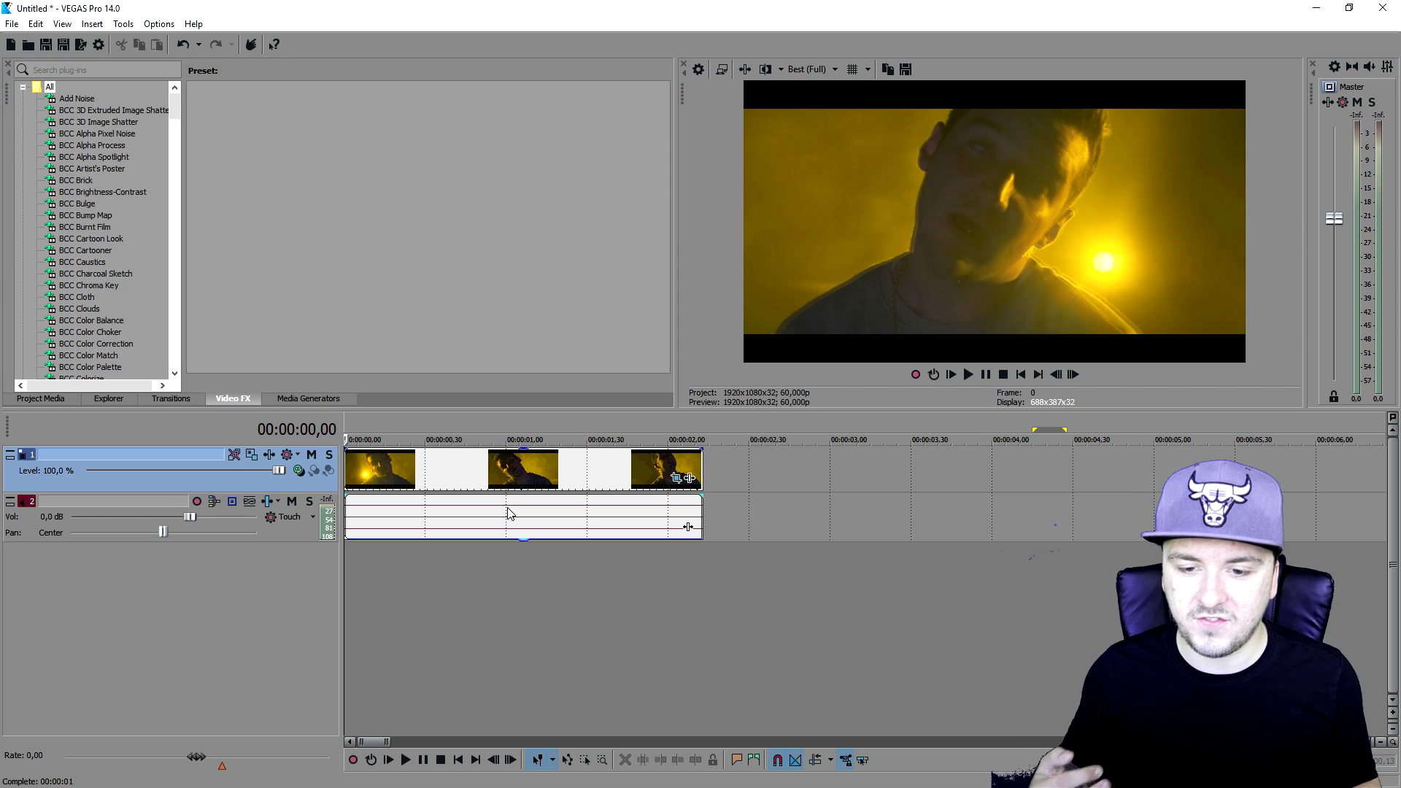
key(space)
key(space)
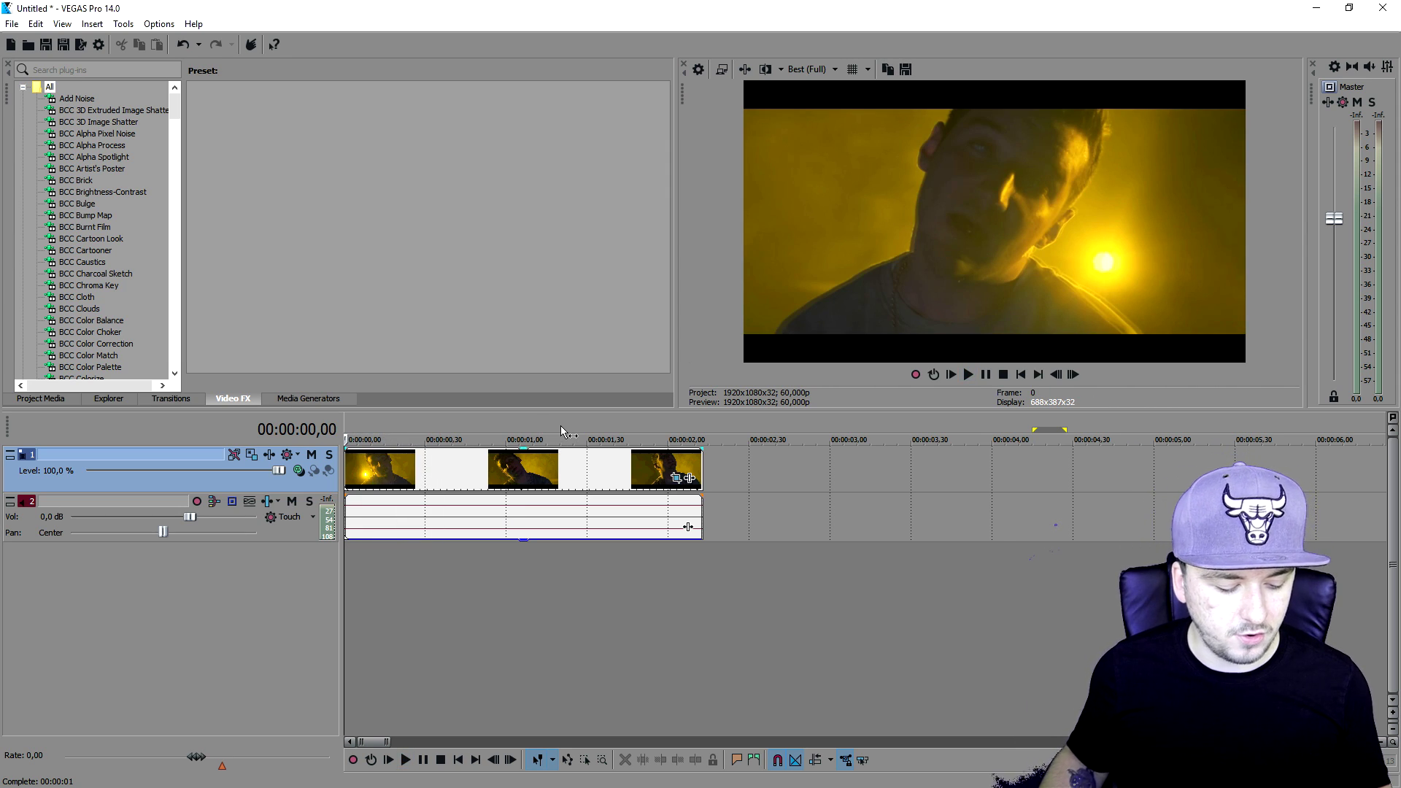
key(space)
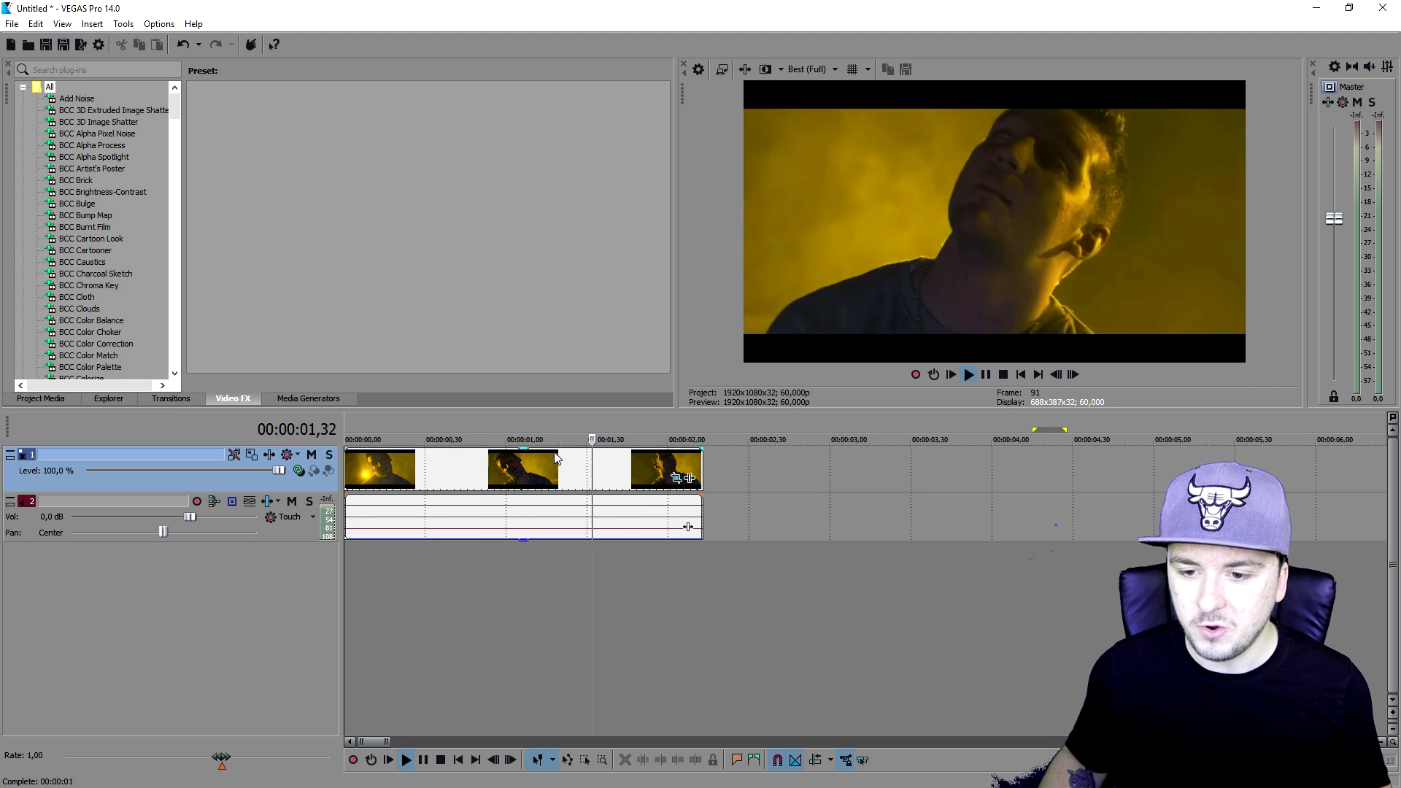
key(space)
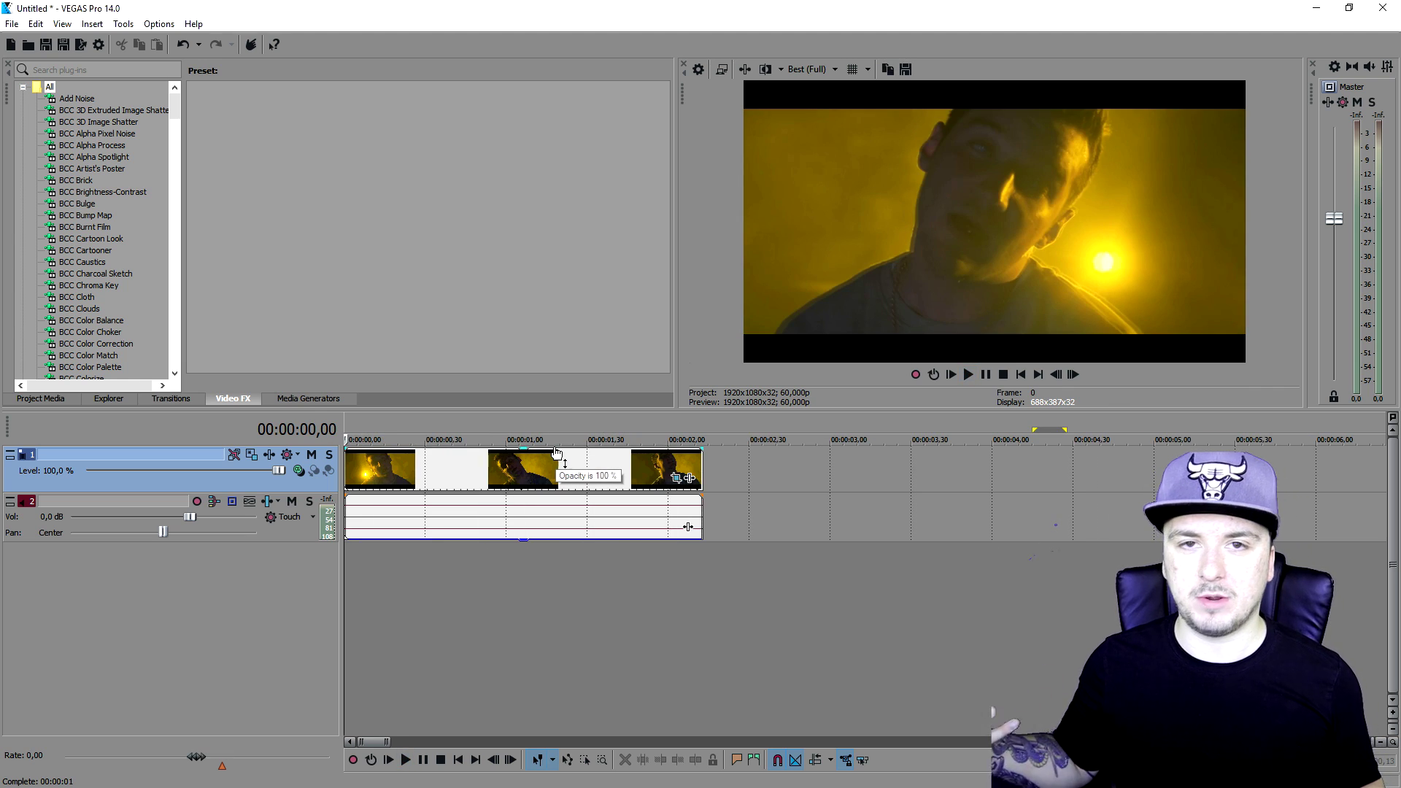
key(space)
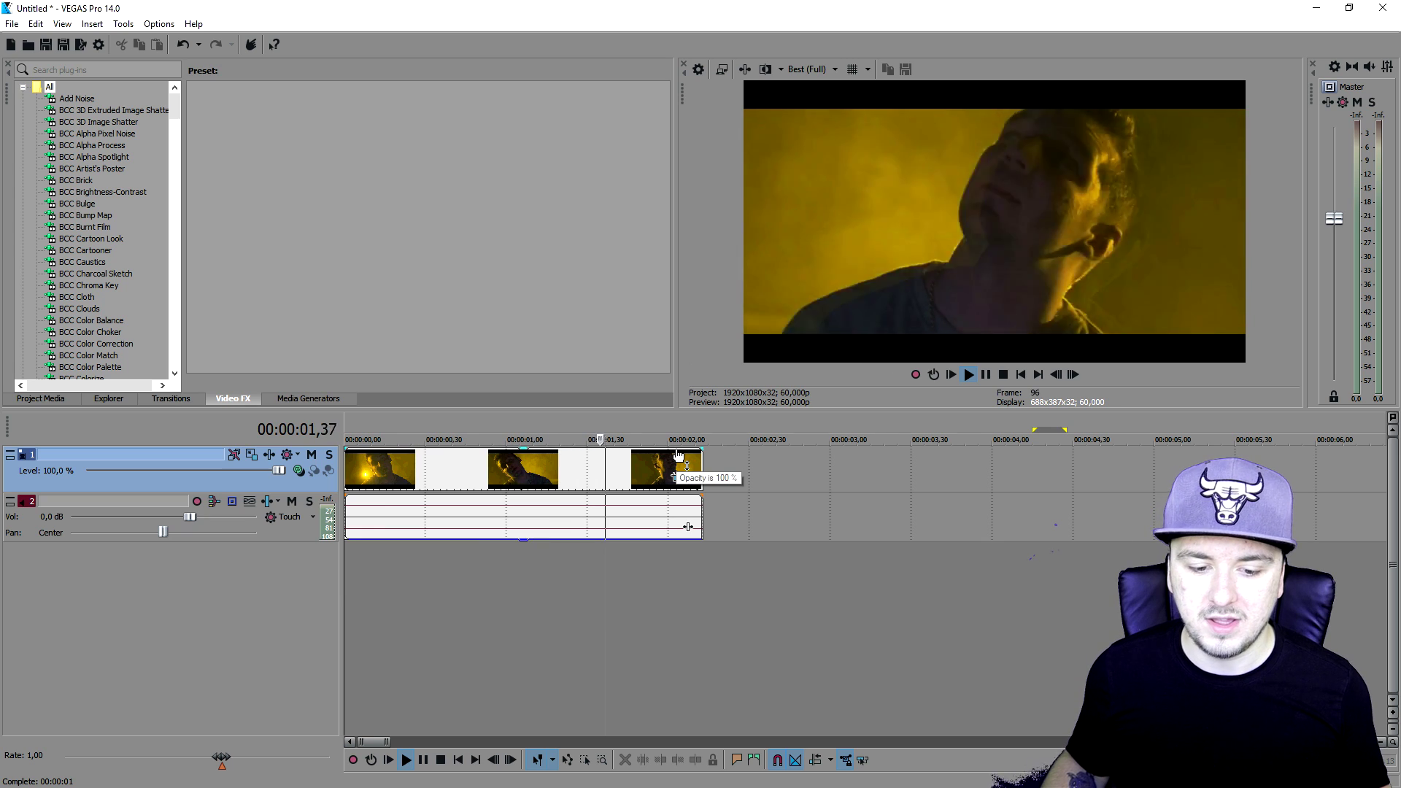
key(space)
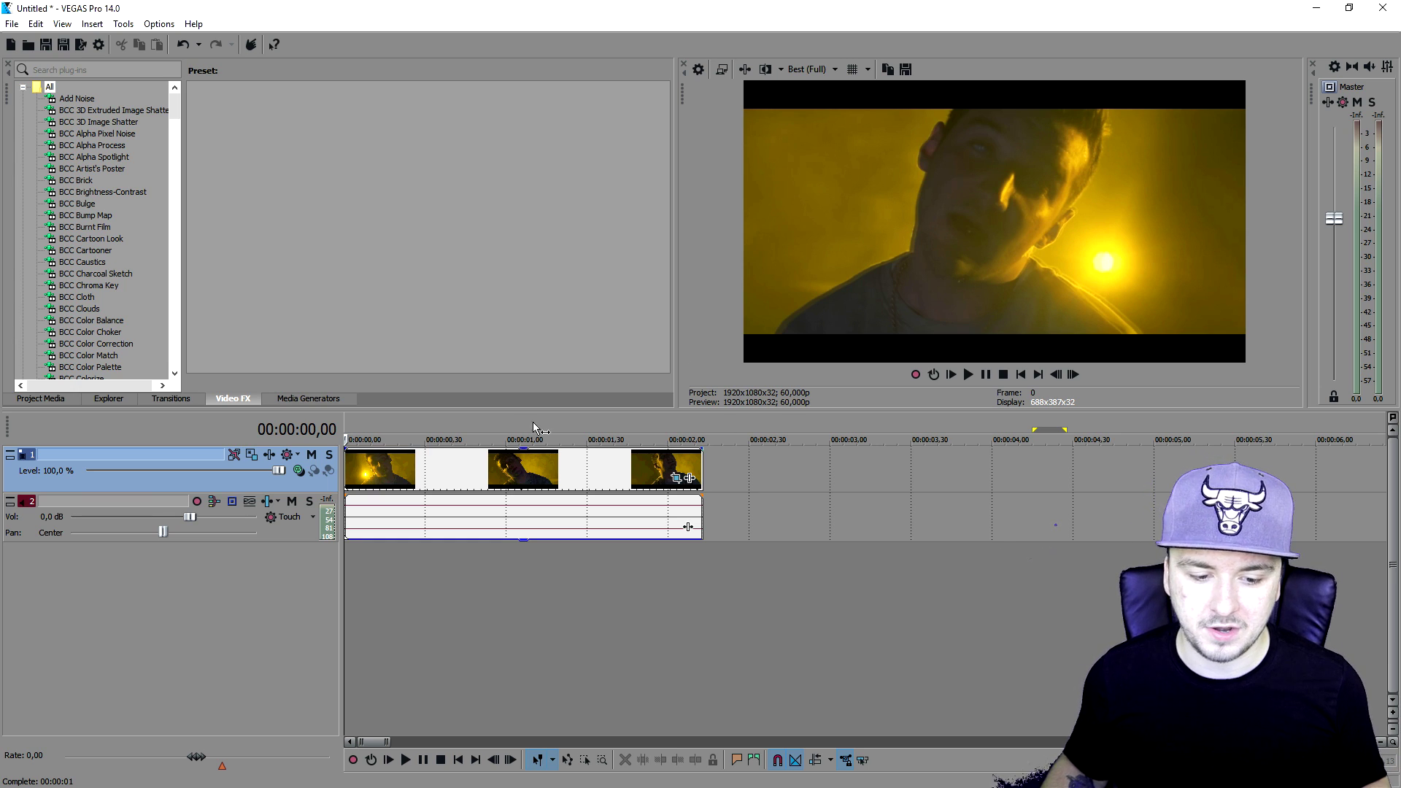
scroll(519, 463, up, 3)
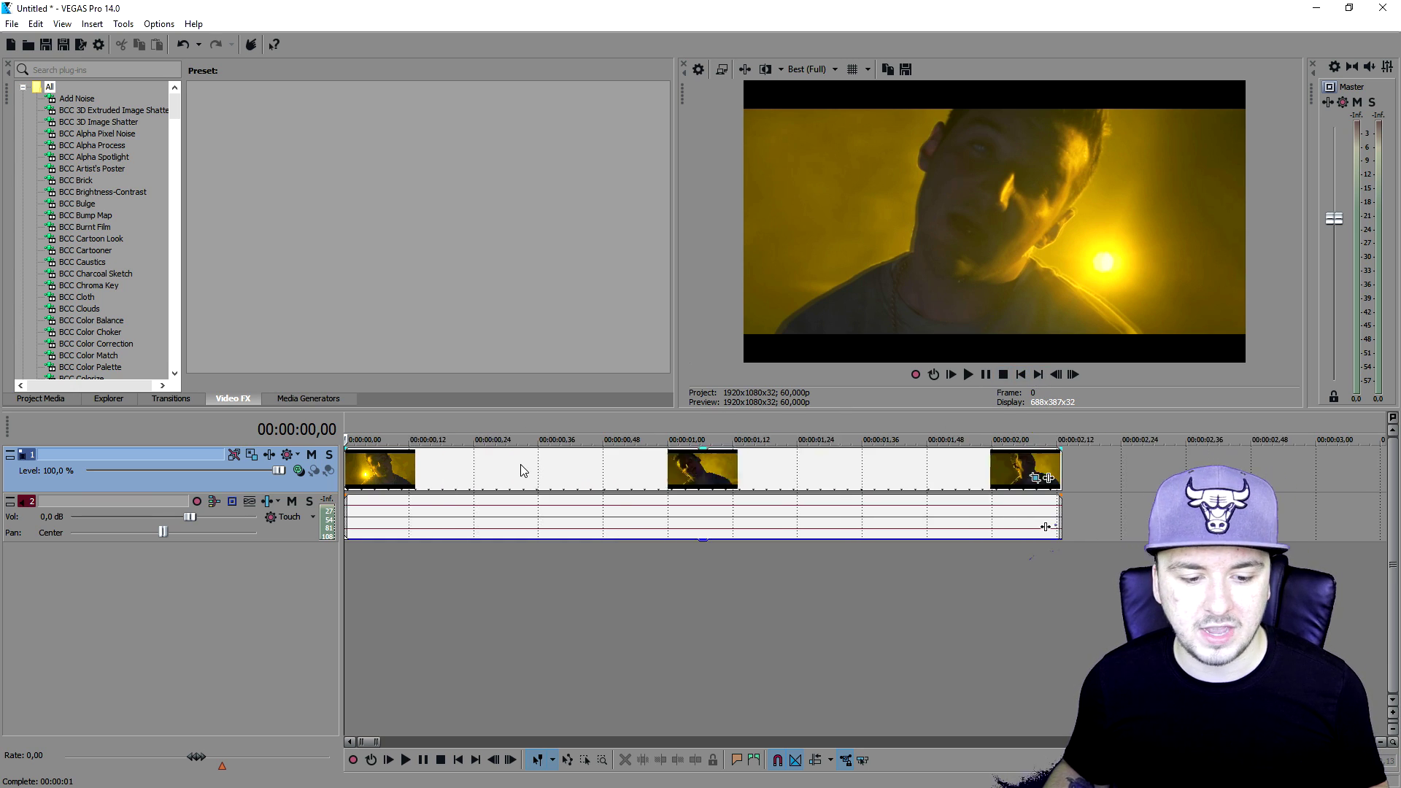
click(393, 440)
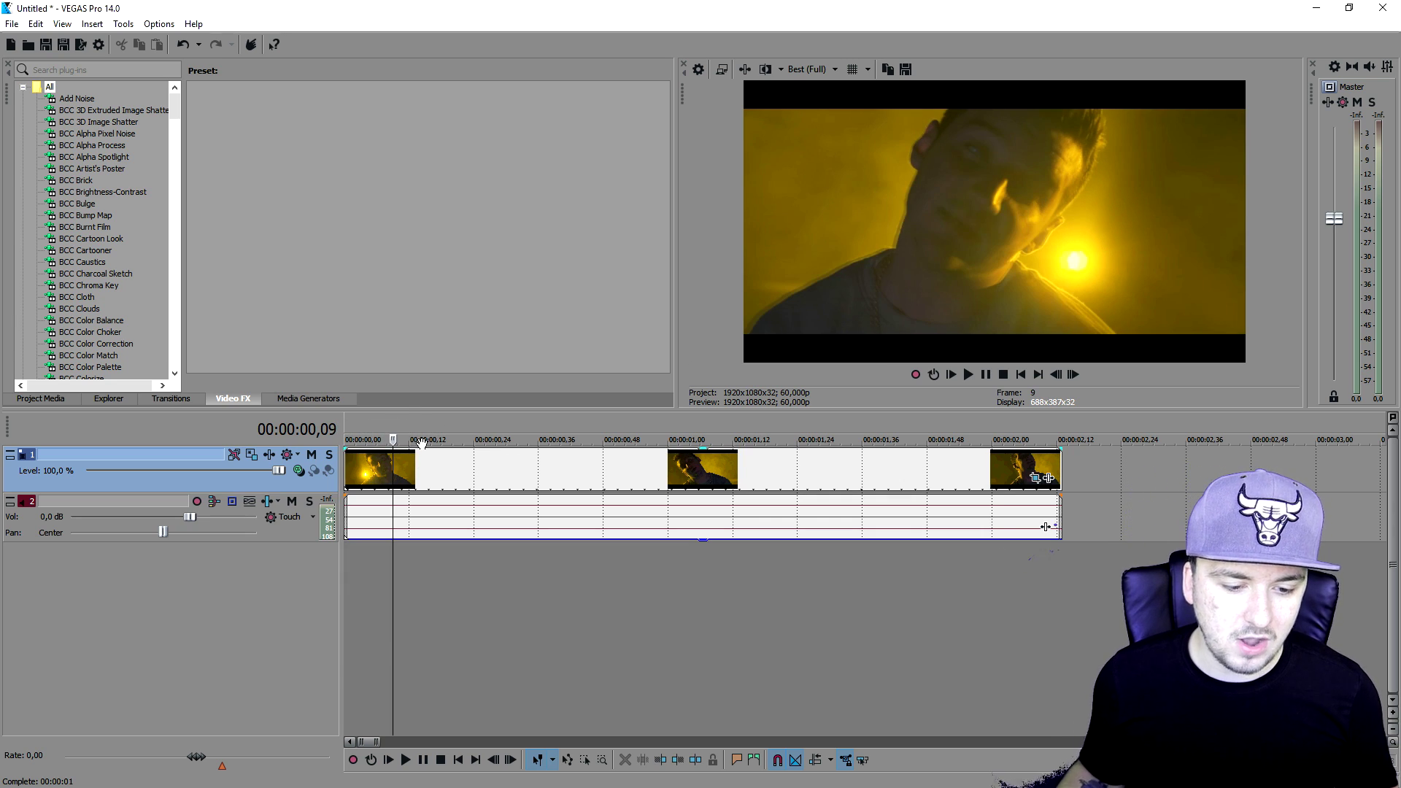
click(1020, 375)
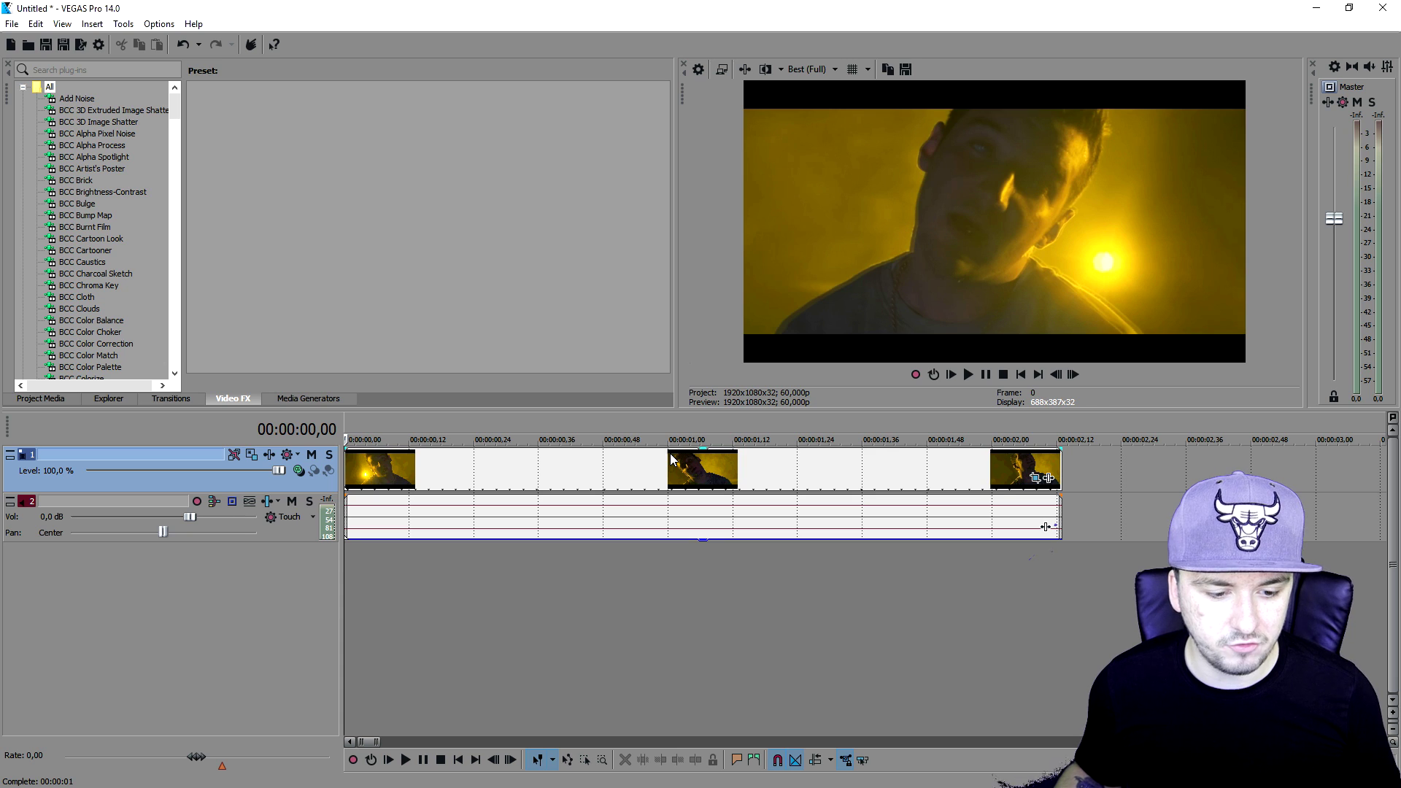
key(space)
key(space)
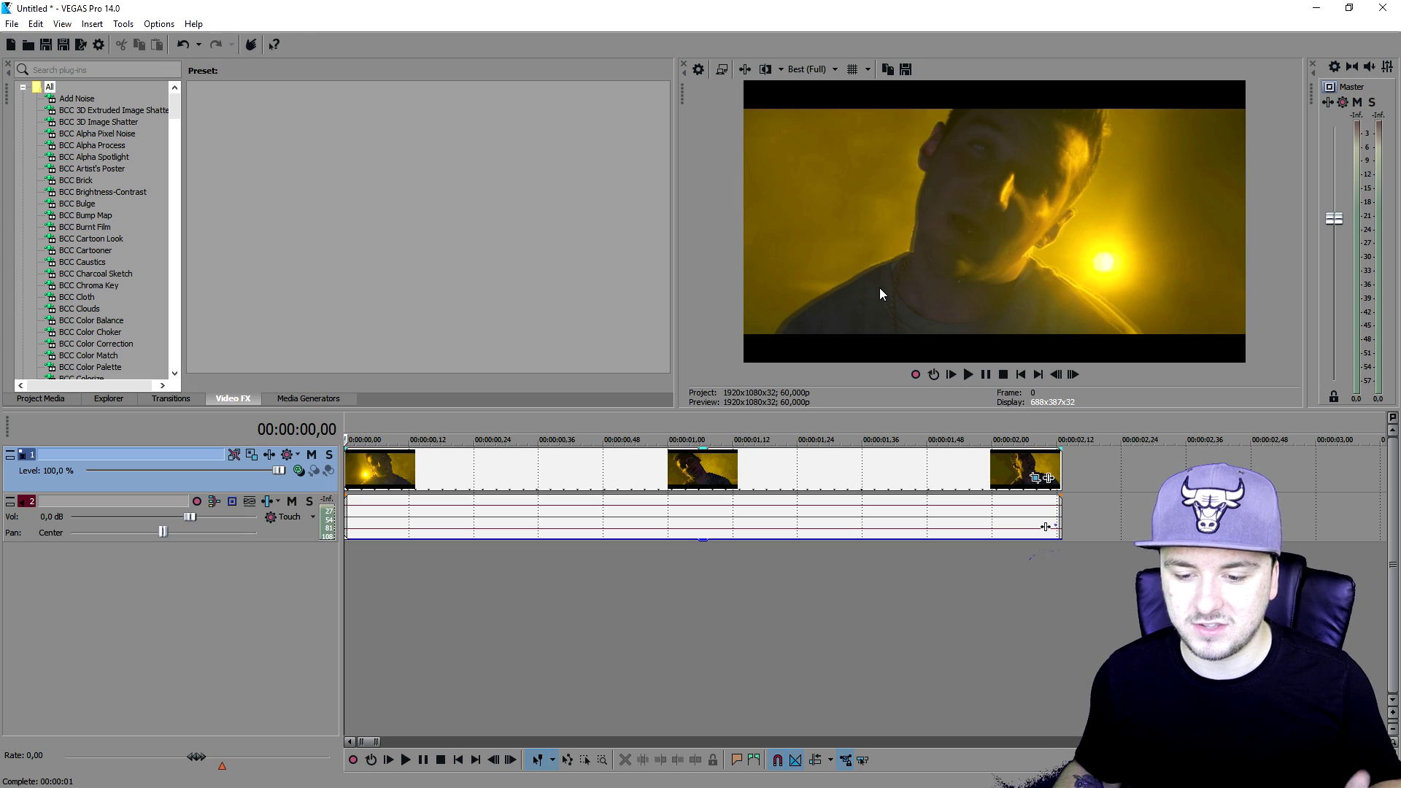
Step: Save the current frame as 1.jpg in the tutorial's project folder
click(905, 70)
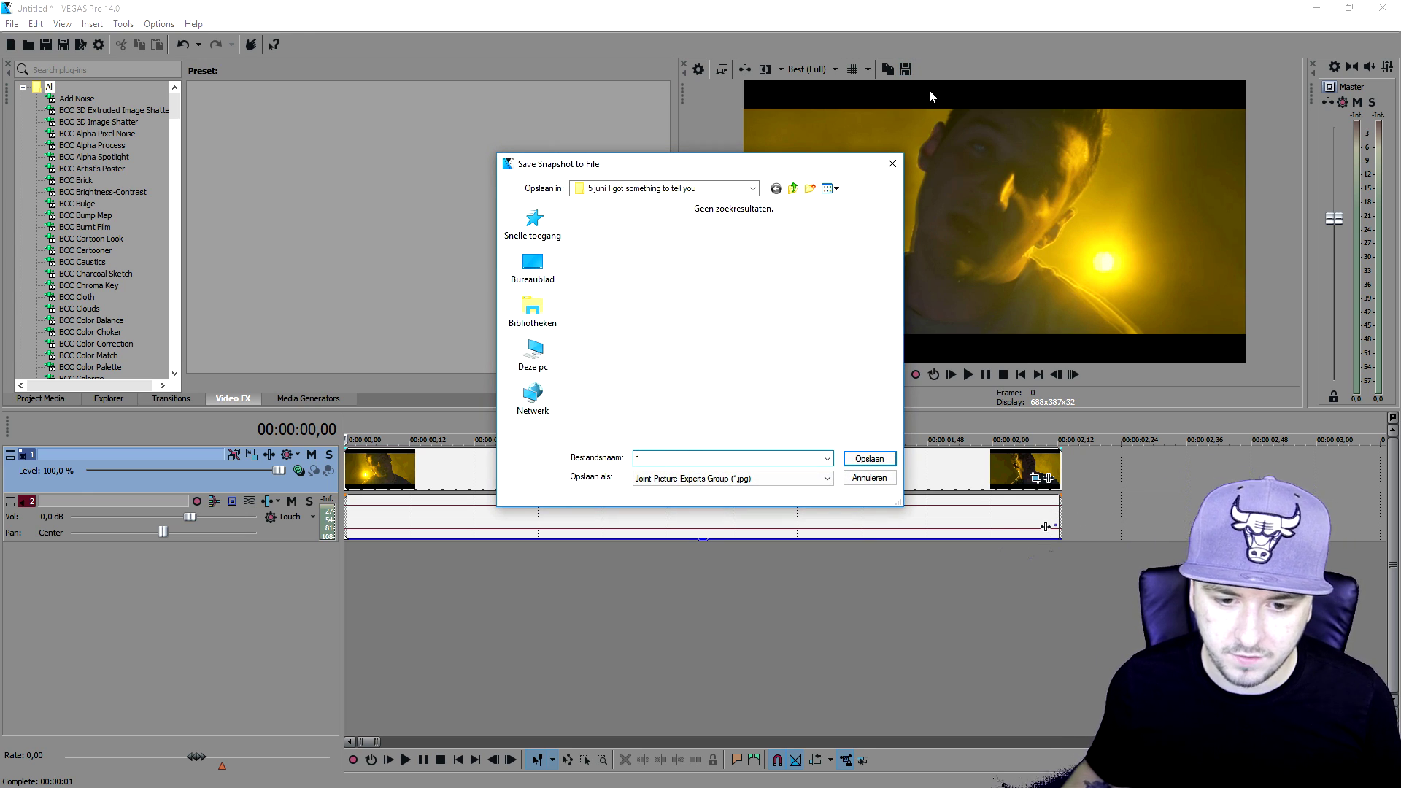
click(792, 188)
double_click(620, 232)
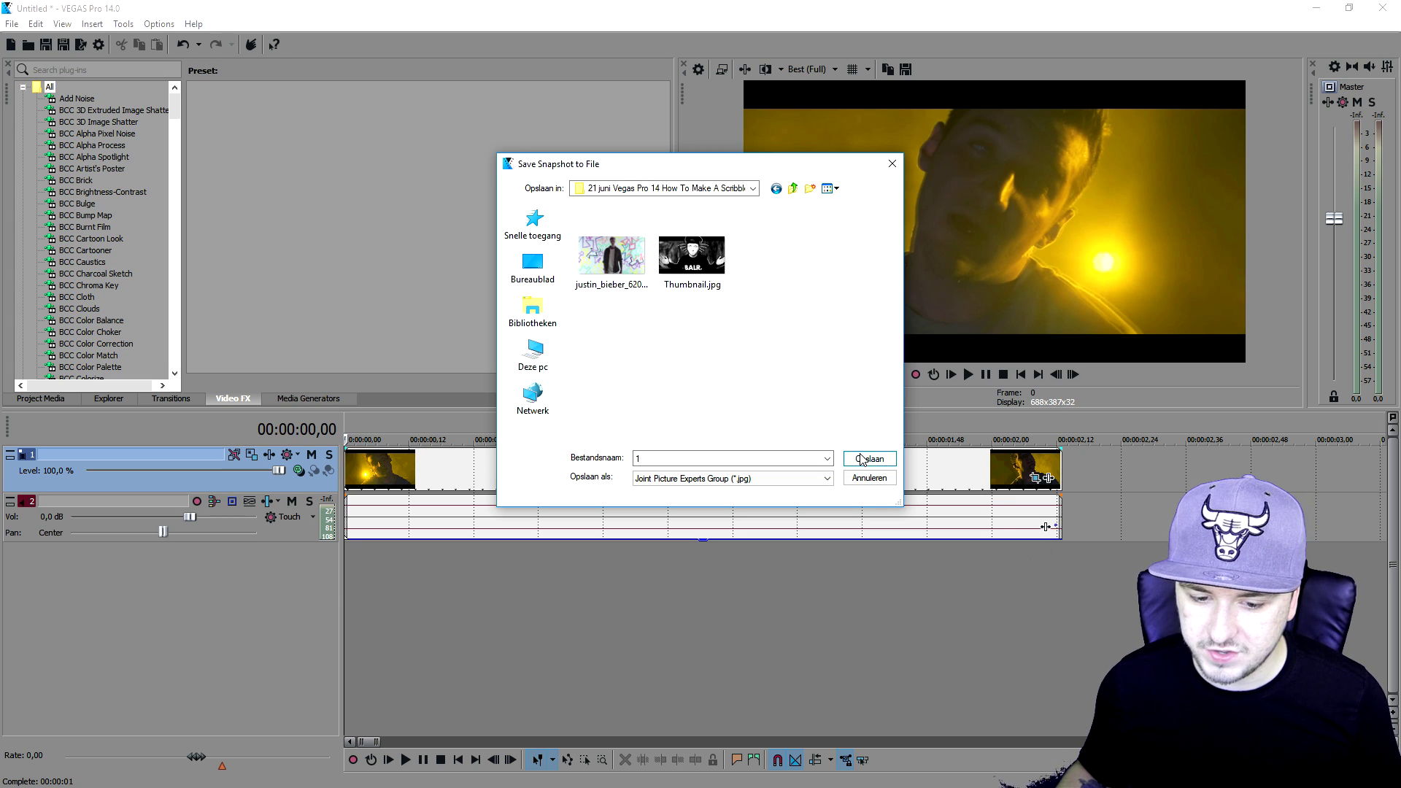
click(862, 460)
Step: Advance a few frames and save the snapshot as 2.jpg
click(1074, 375)
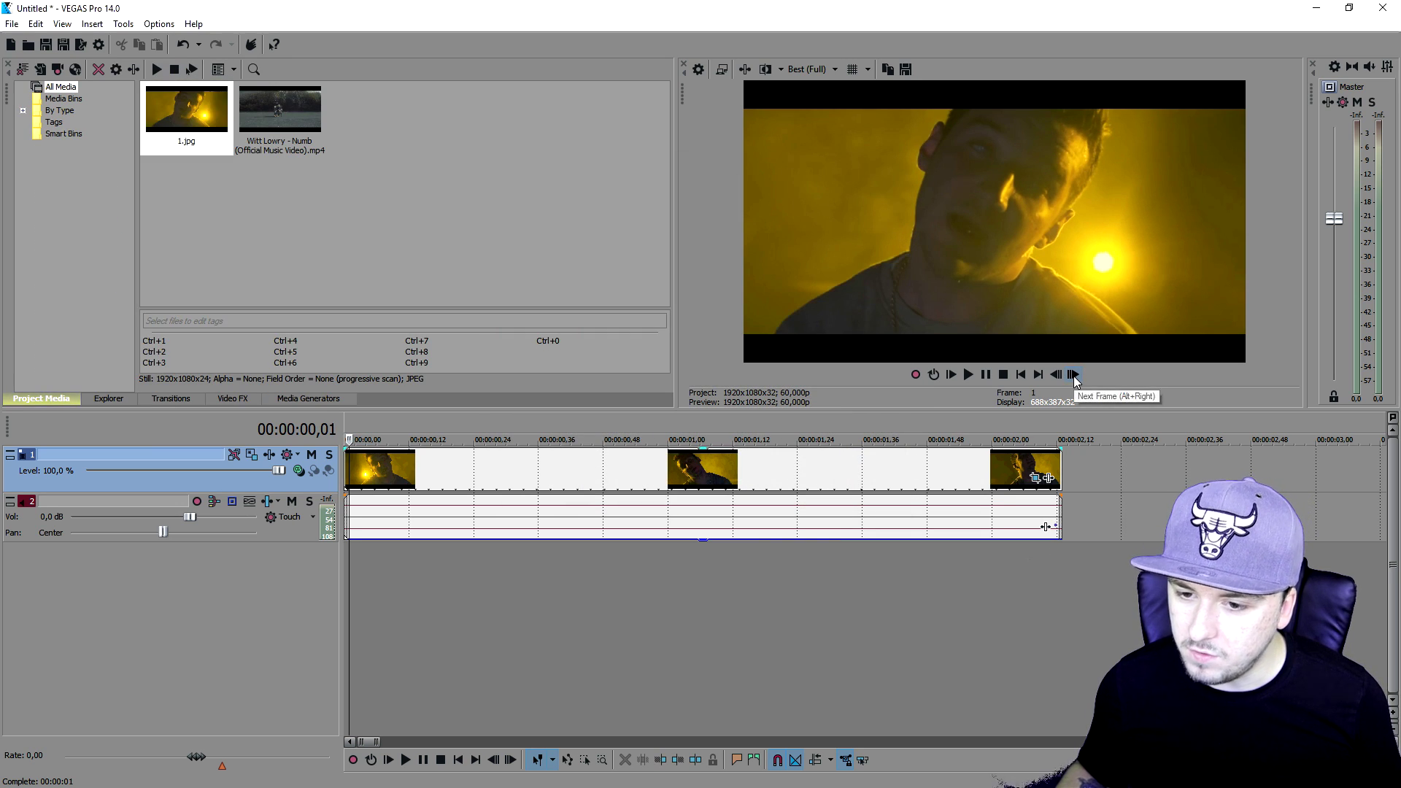
click(1073, 375)
click(1074, 375)
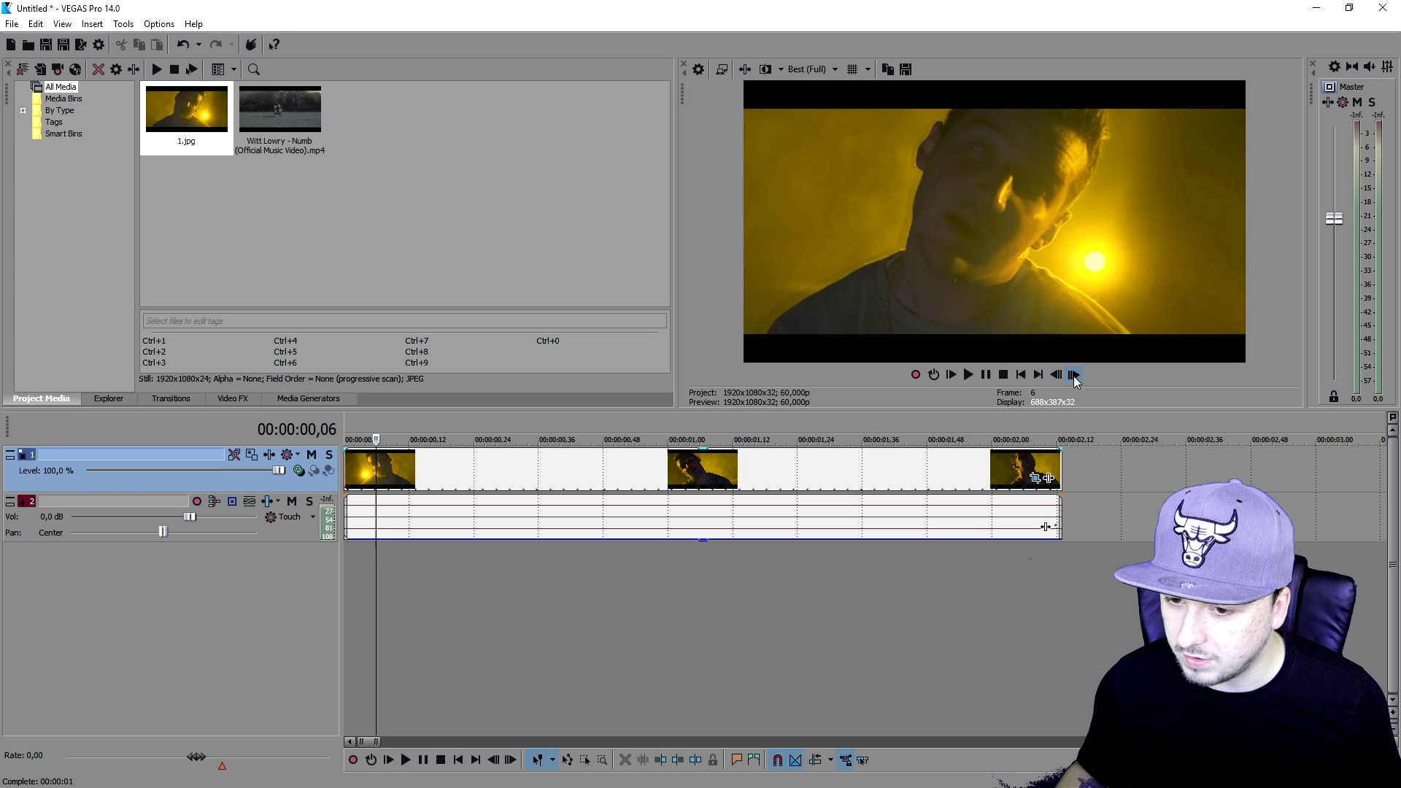
click(1073, 375)
click(904, 73)
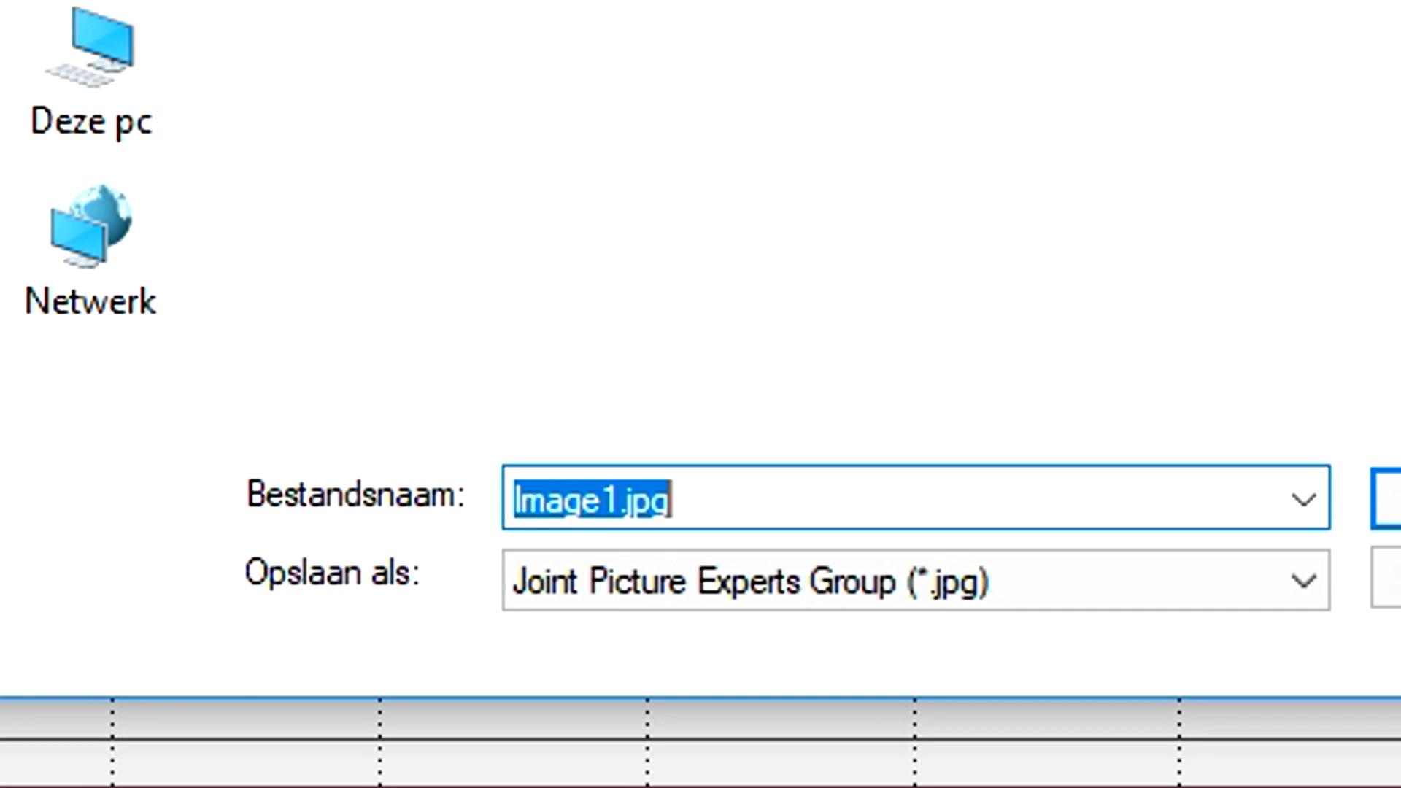
text(2)
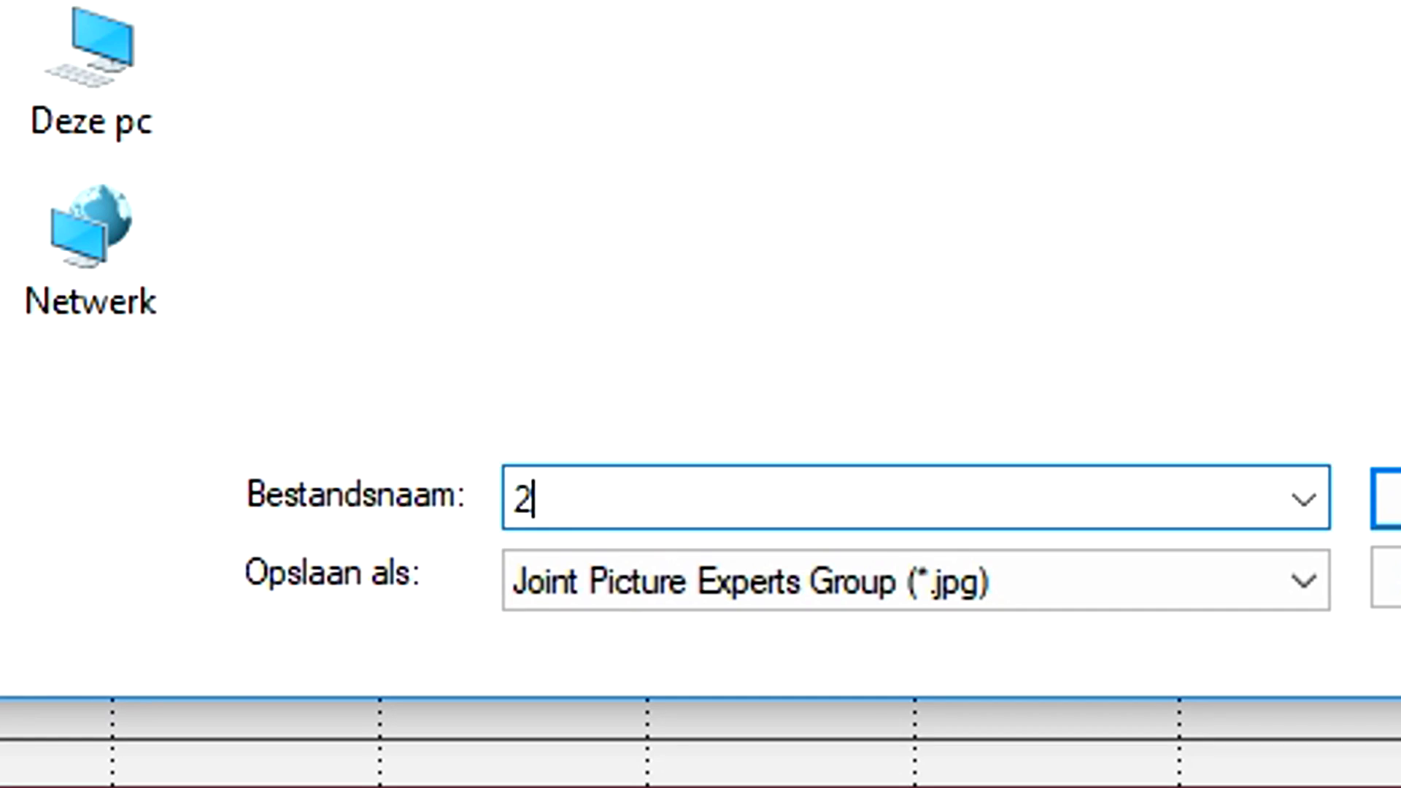
key(Return)
Step: Advance a few more frames and save the snapshot as 3.jpg
click(1074, 375)
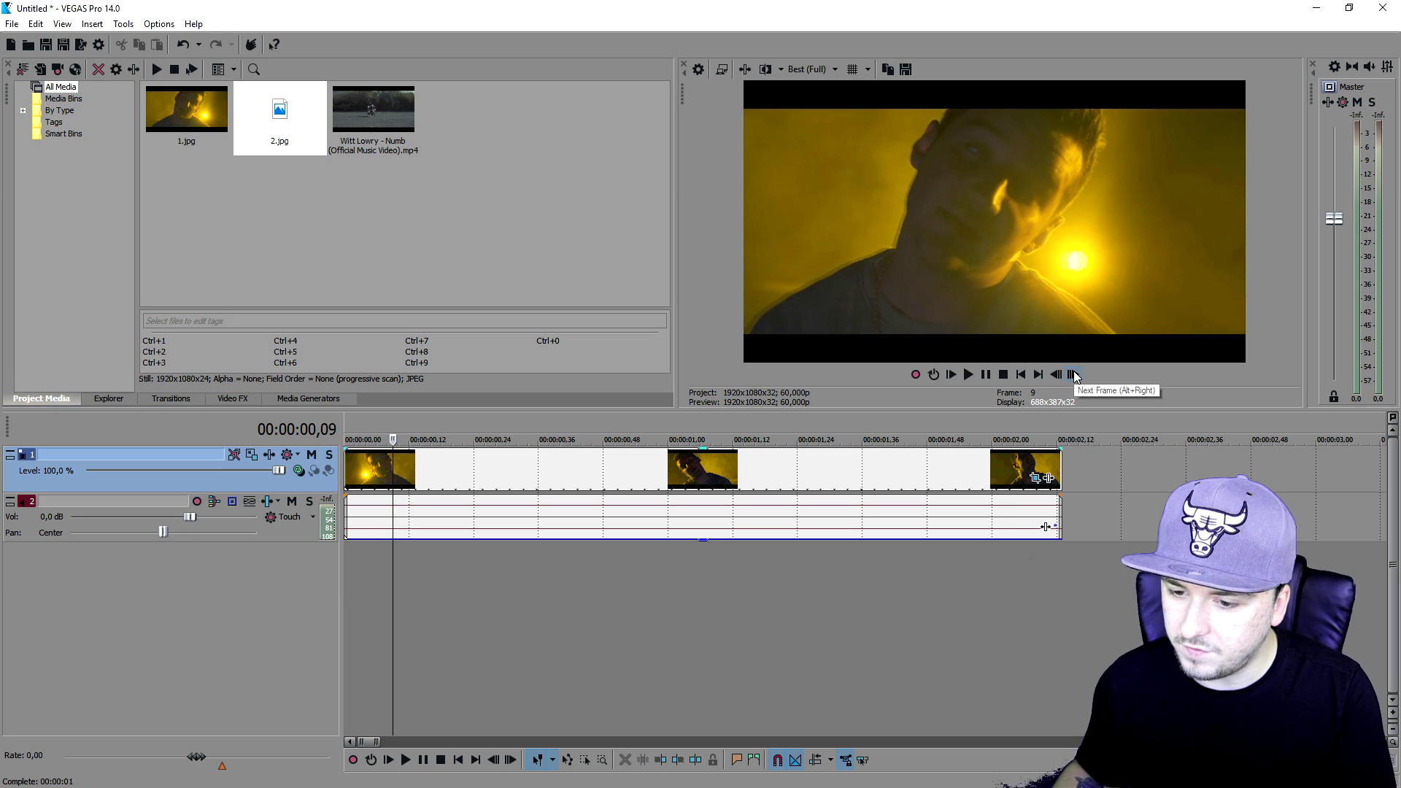
click(1074, 375)
click(1074, 375)
click(1073, 375)
click(1074, 375)
click(1074, 375)
click(1074, 375)
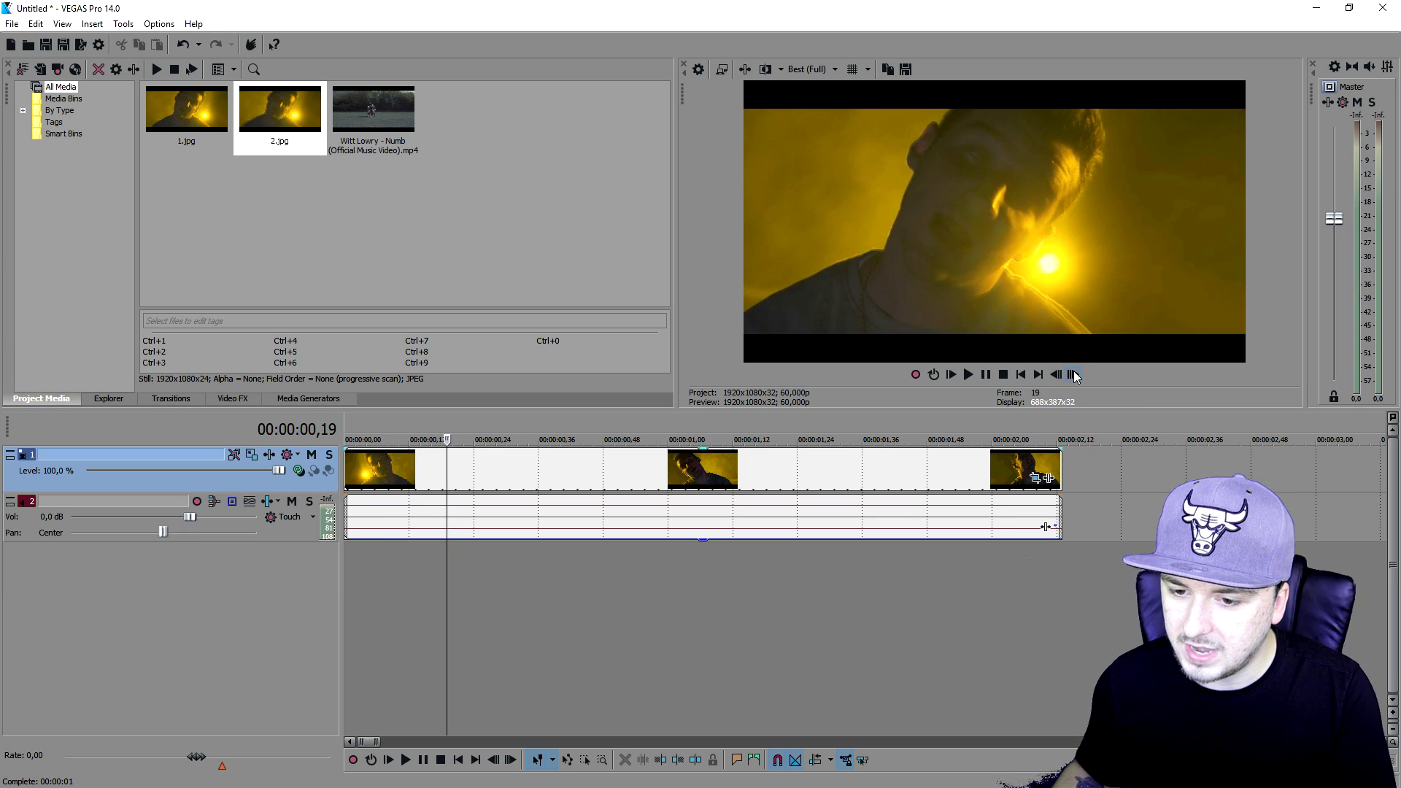
click(903, 70)
text(3)
key(Return)
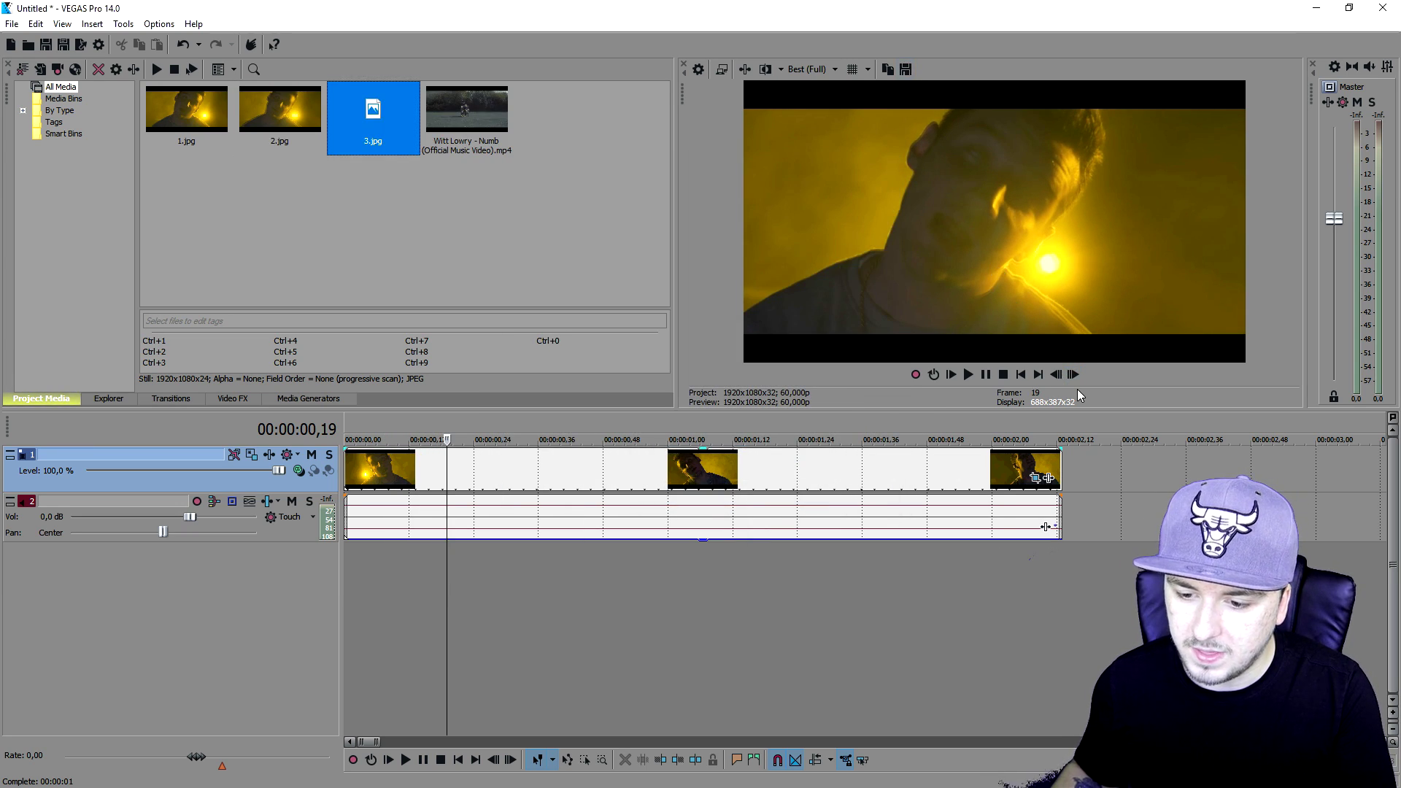
Step: Save two more advanced frames as 4.jpg and 5.jpg
click(1074, 375)
click(1074, 375)
click(1074, 375)
click(1074, 375)
click(1074, 375)
click(1074, 375)
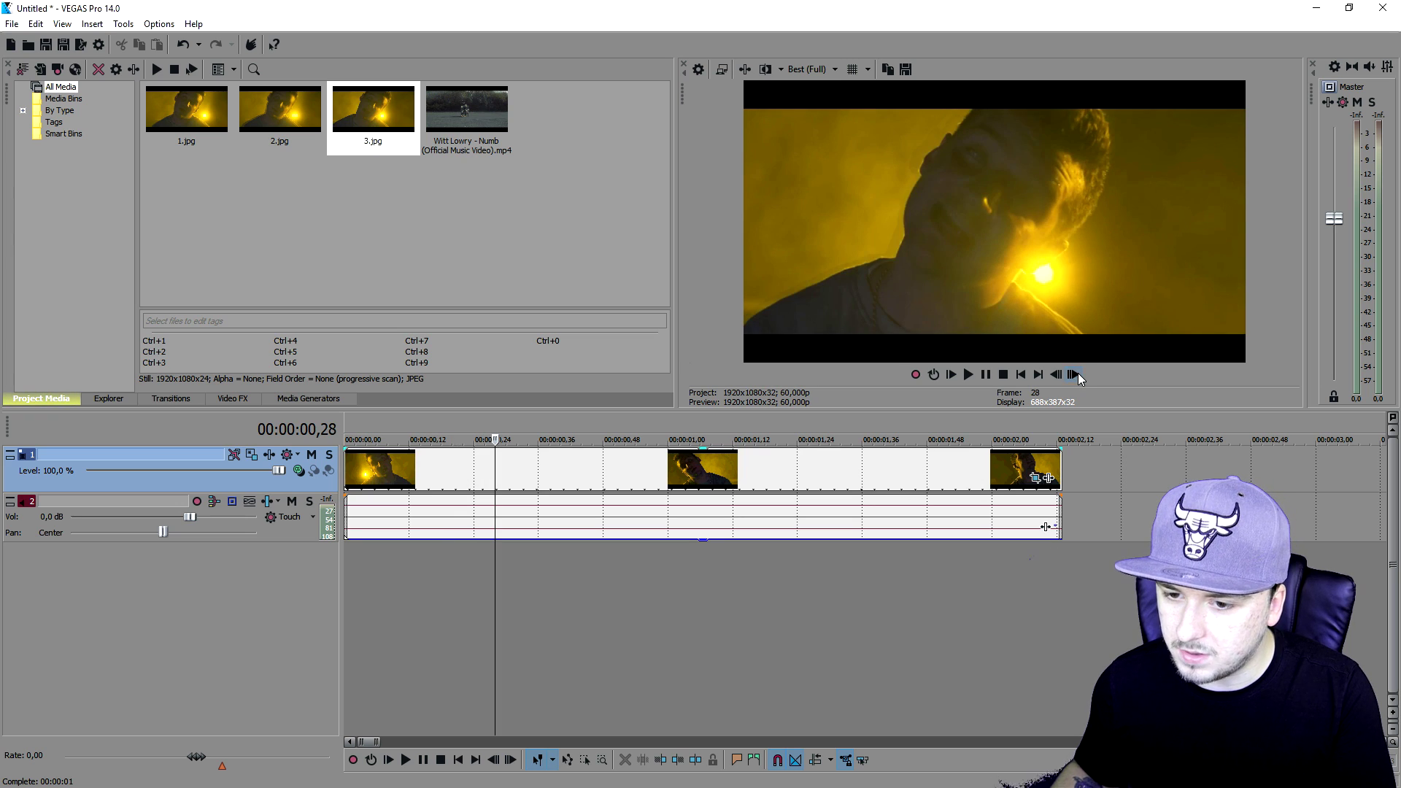
click(905, 70)
text(4)
key(Return)
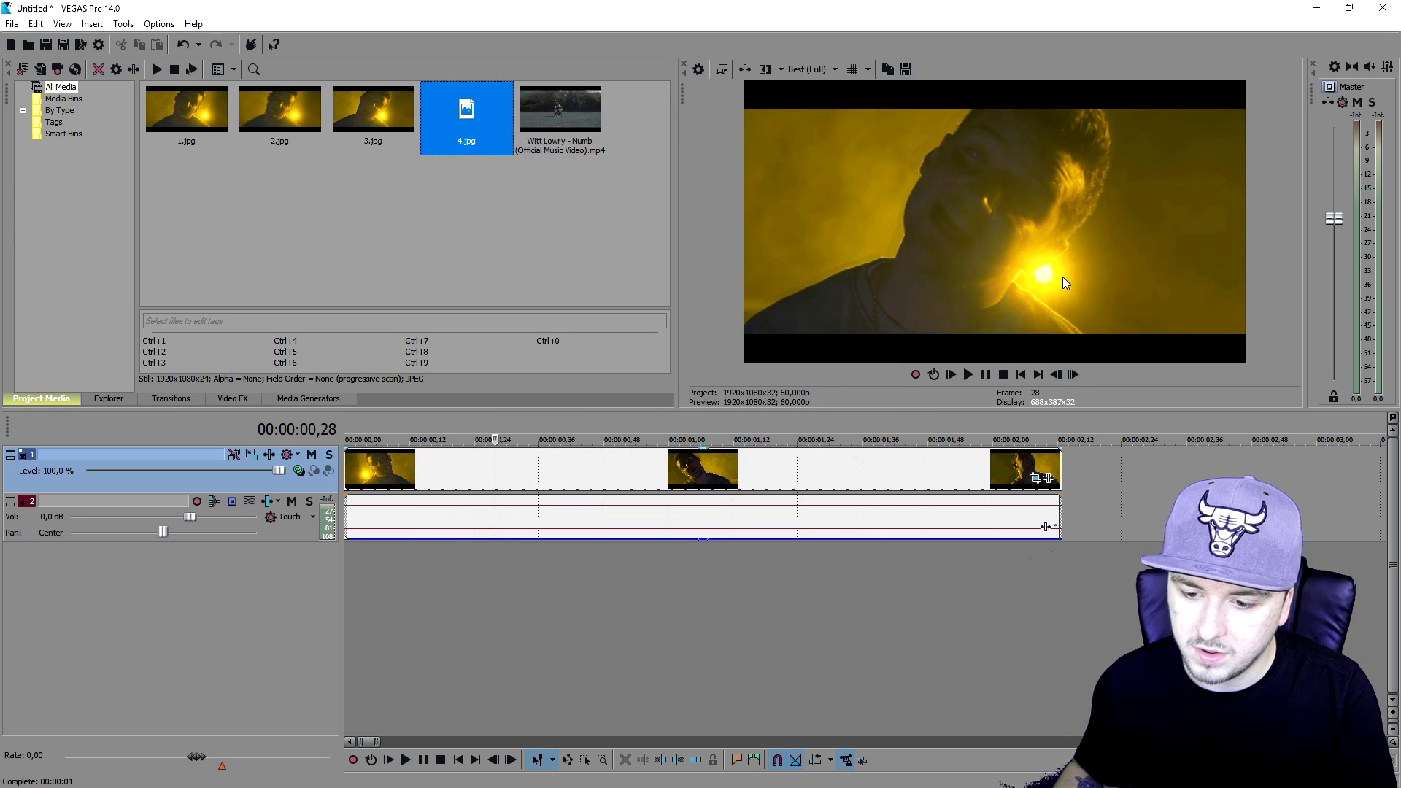
double_click(1074, 375)
double_click(1074, 375)
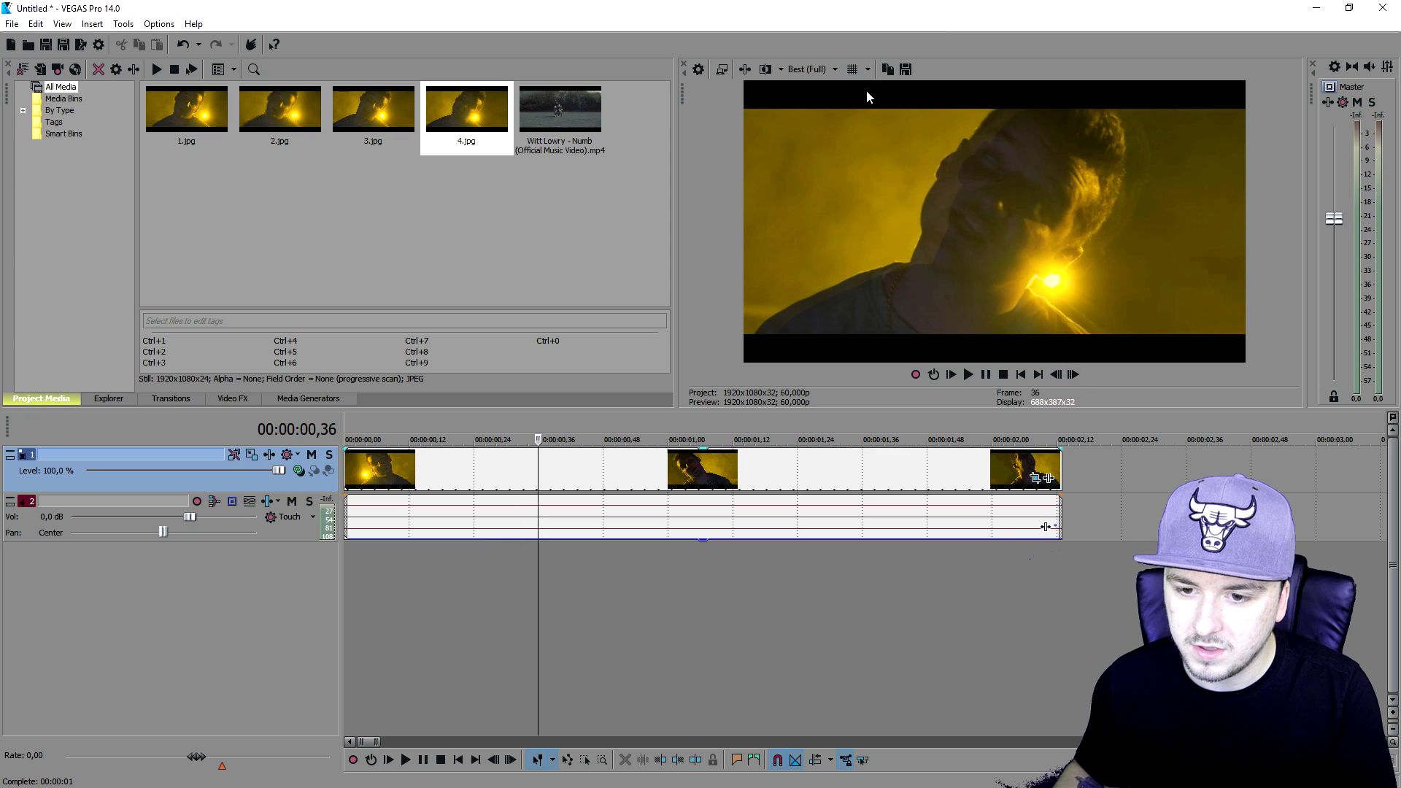
click(904, 70)
text(5)
key(Return)
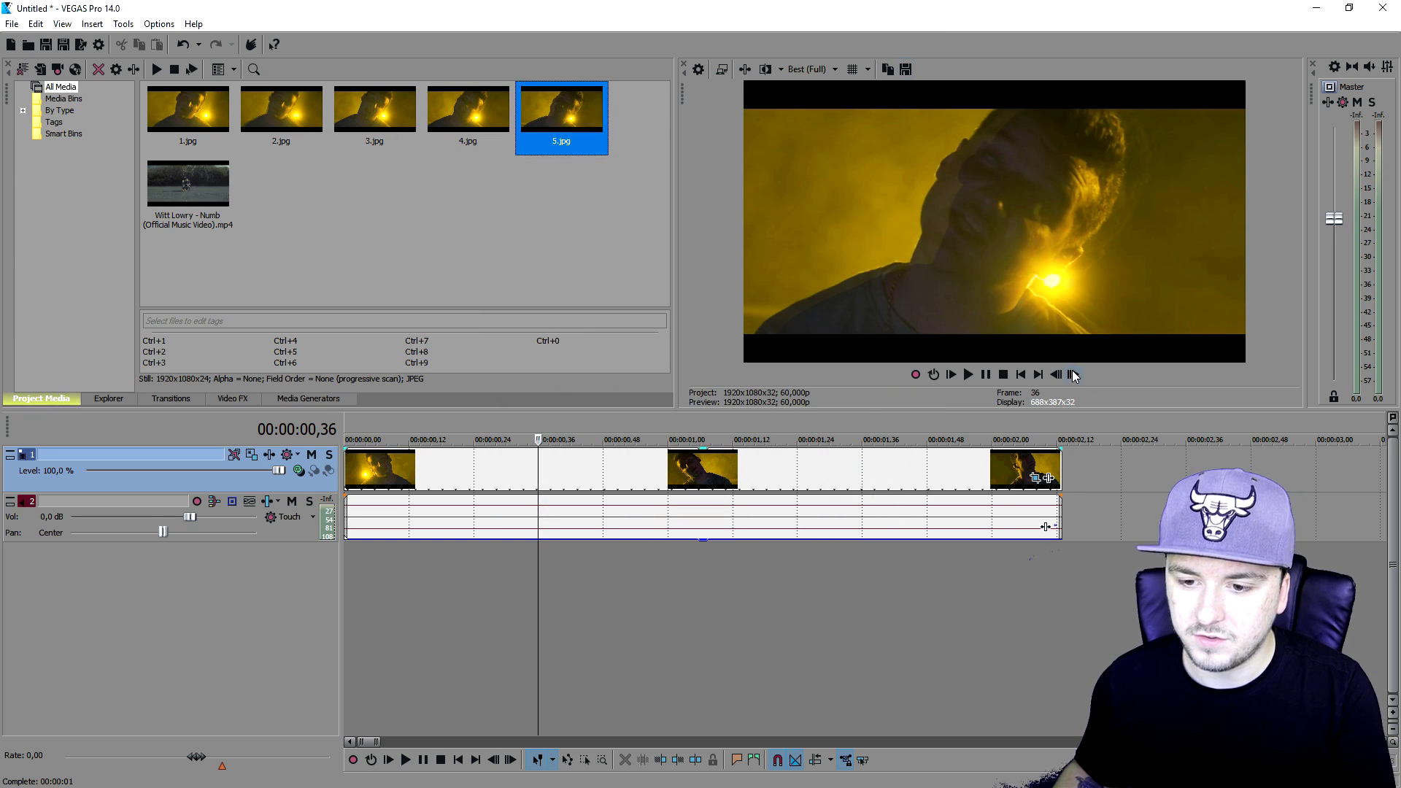
Step: Advance further, save the remaining snapshots through 10.jpg, and clear the media selection
double_click(1074, 375)
click(904, 70)
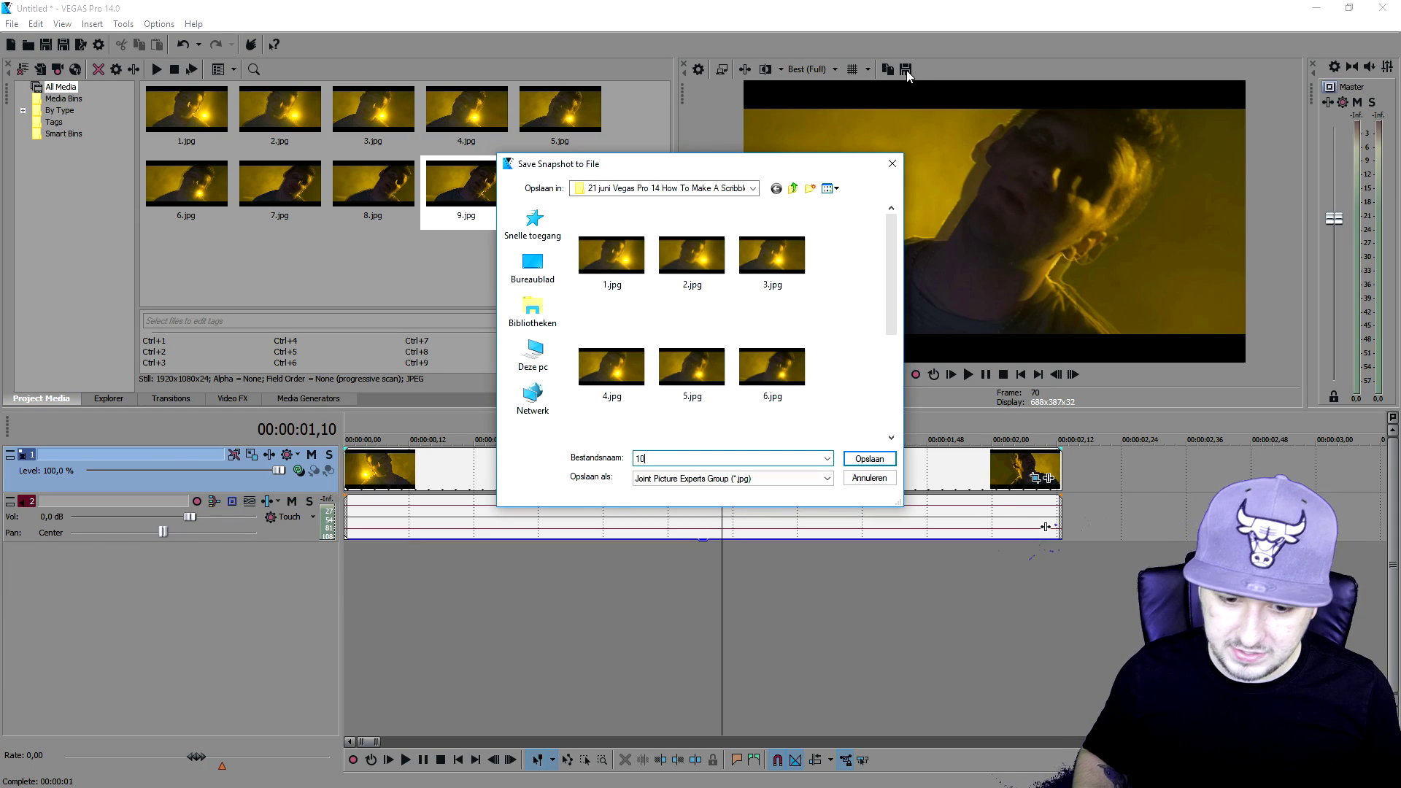
key(Return)
click(344, 232)
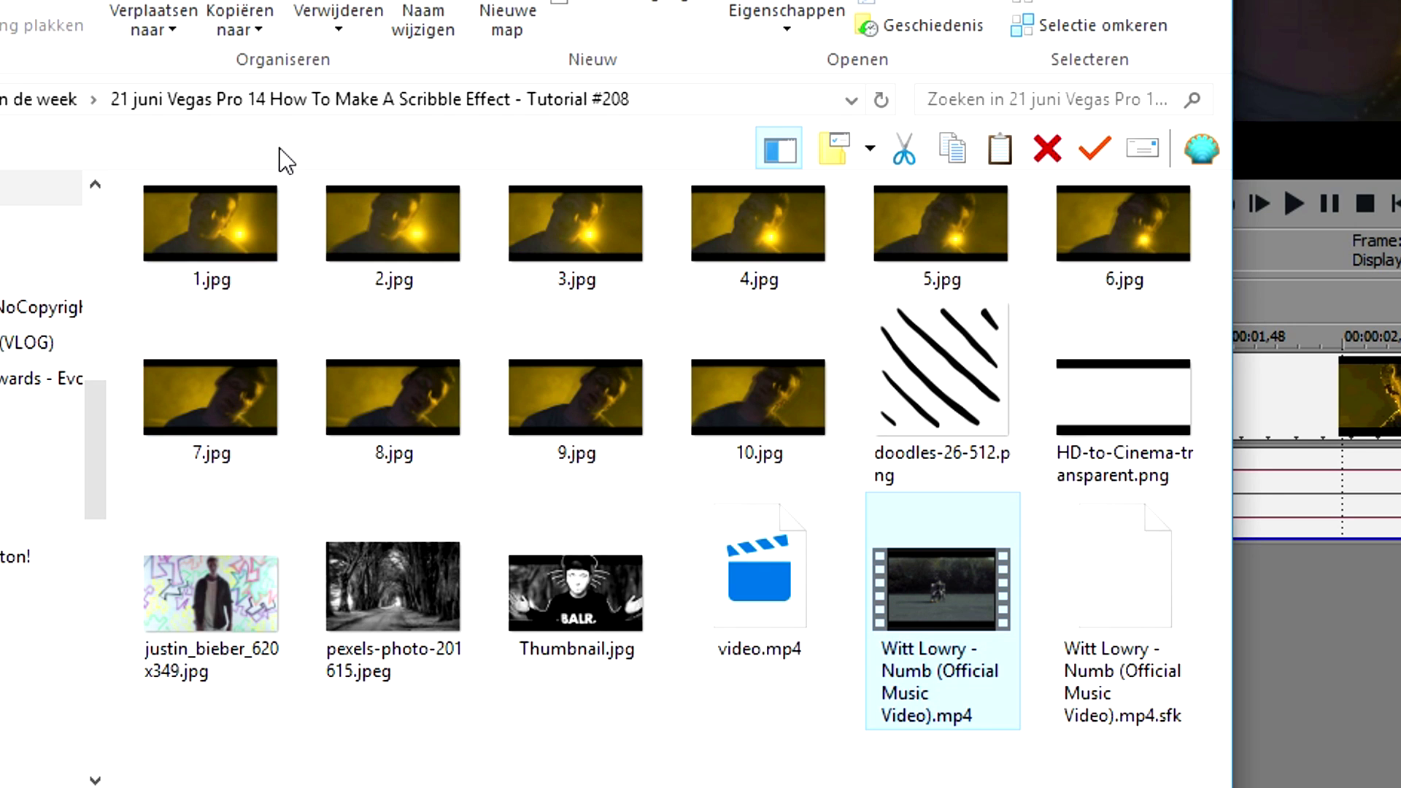
Step: Show the Open with app list for 1.jpg in the tutorial folder
right_click(217, 208)
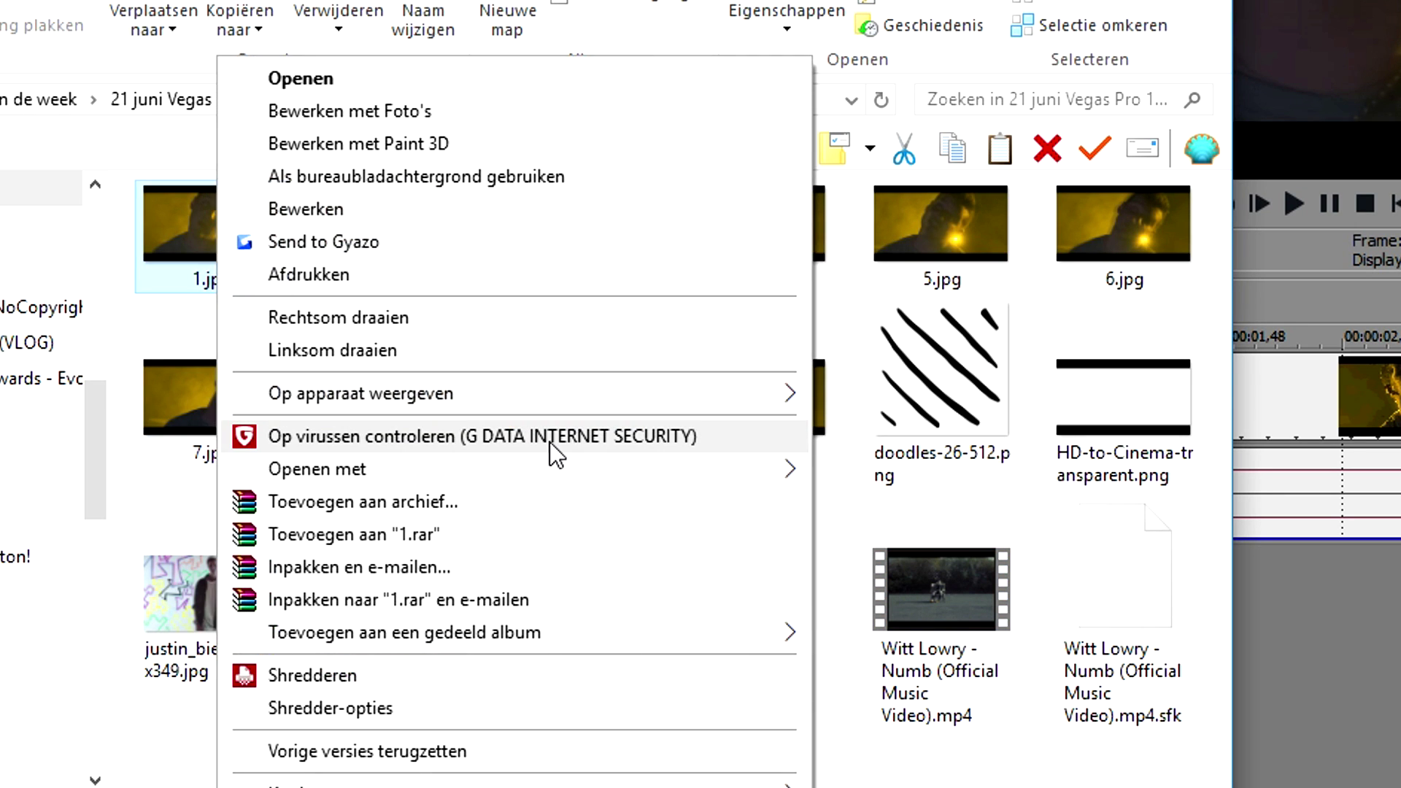
mouse_move(318, 469)
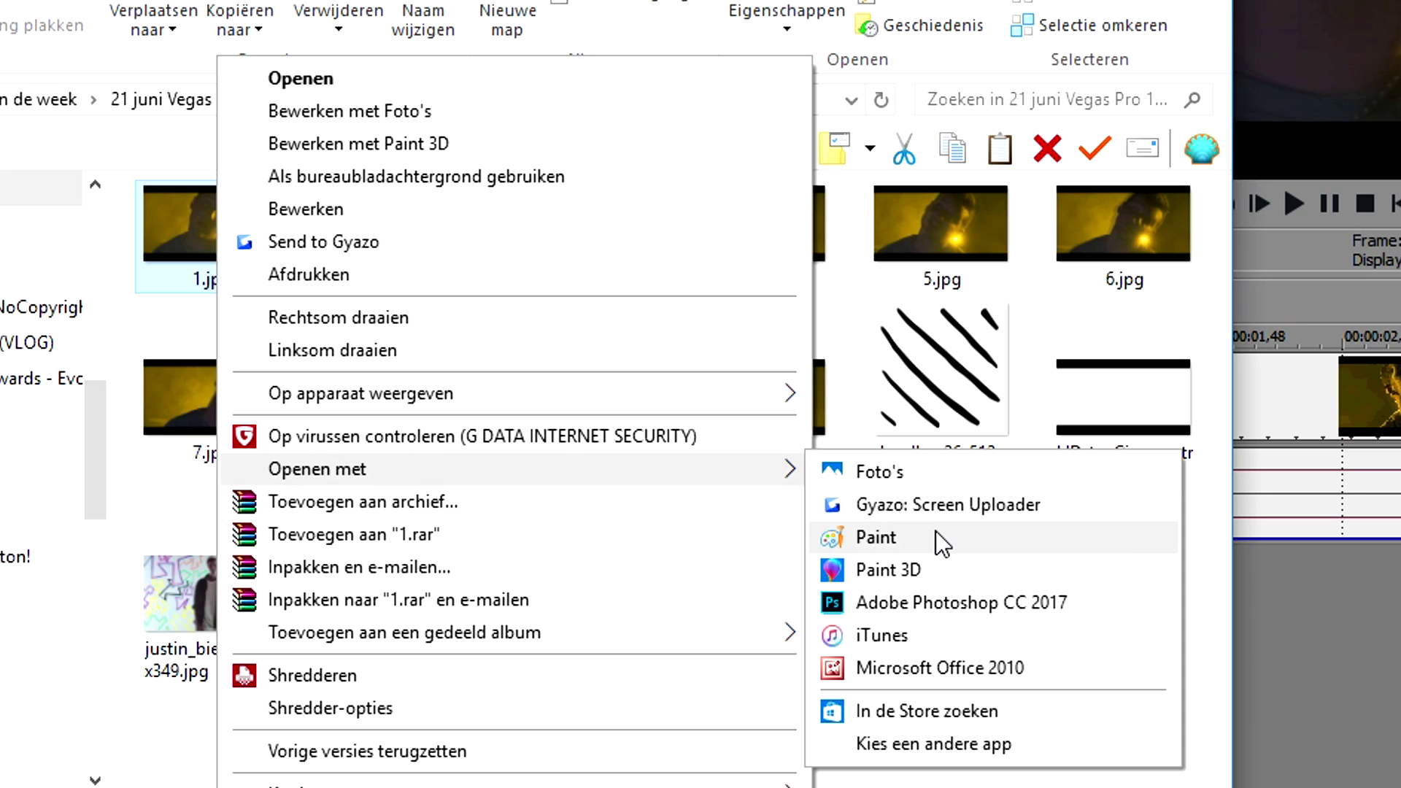
Step: Draw white brush scribbles beside the face in 1.jpg using Paint, then close and save it
click(935, 531)
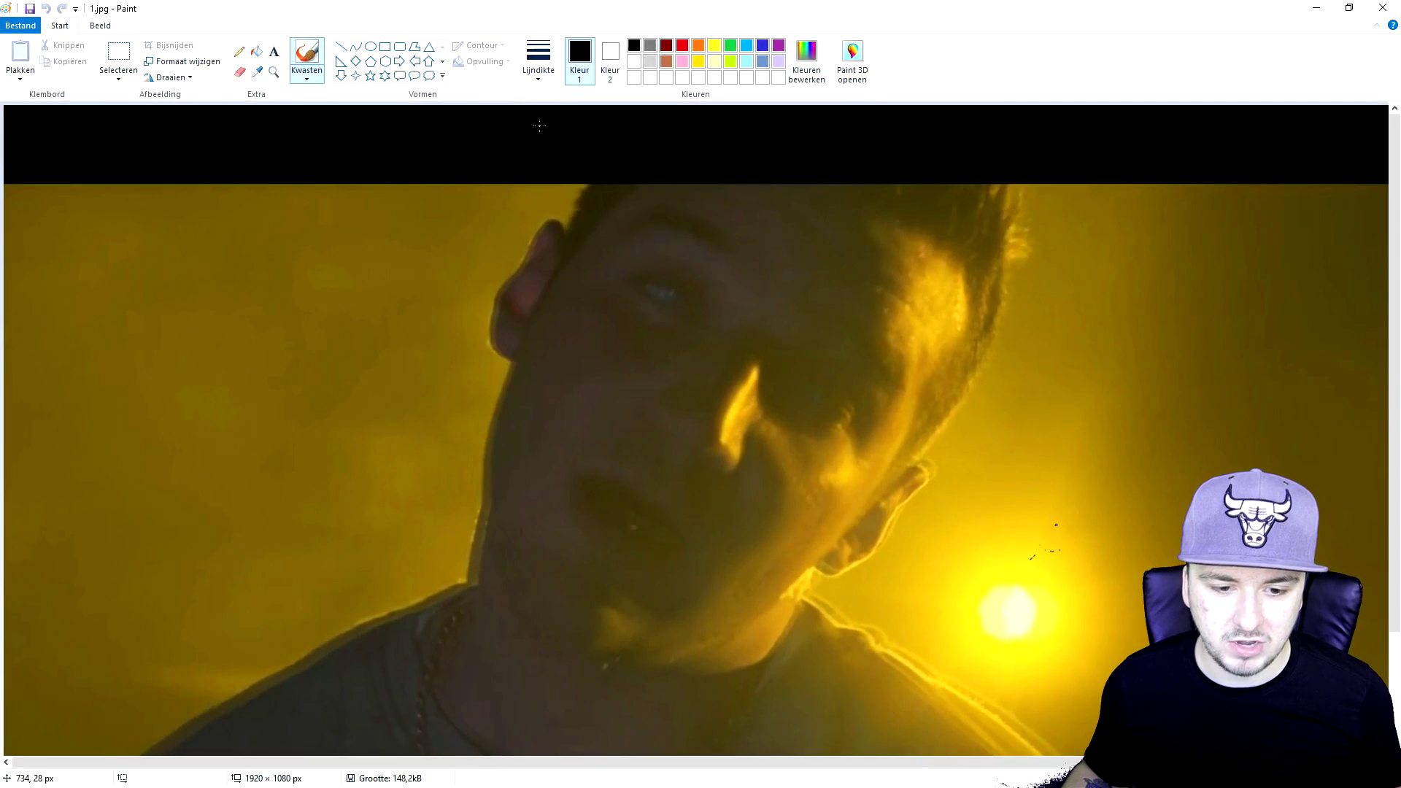
ctrl+scroll(539, 125, down, 1)
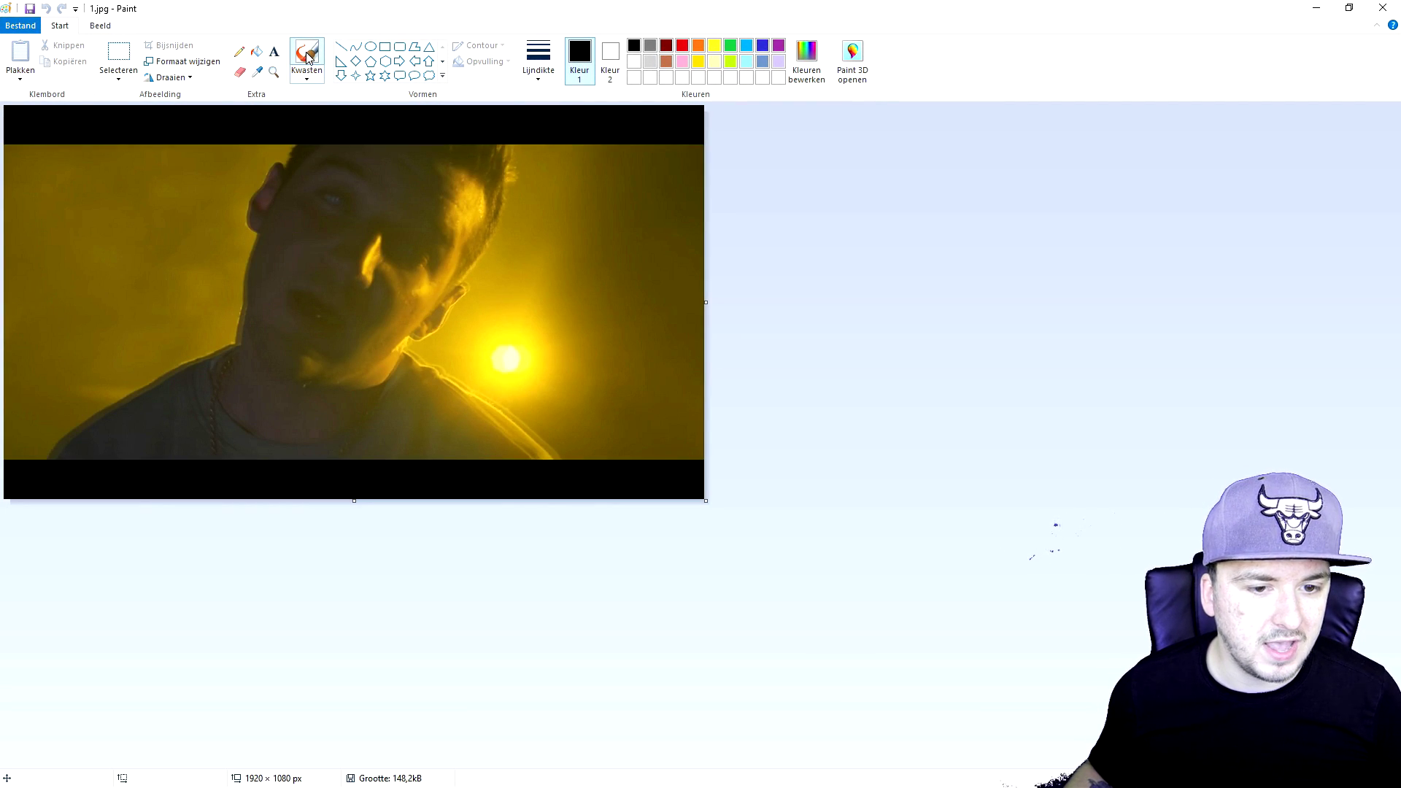
ctrl+scroll(265, 166, up, 1)
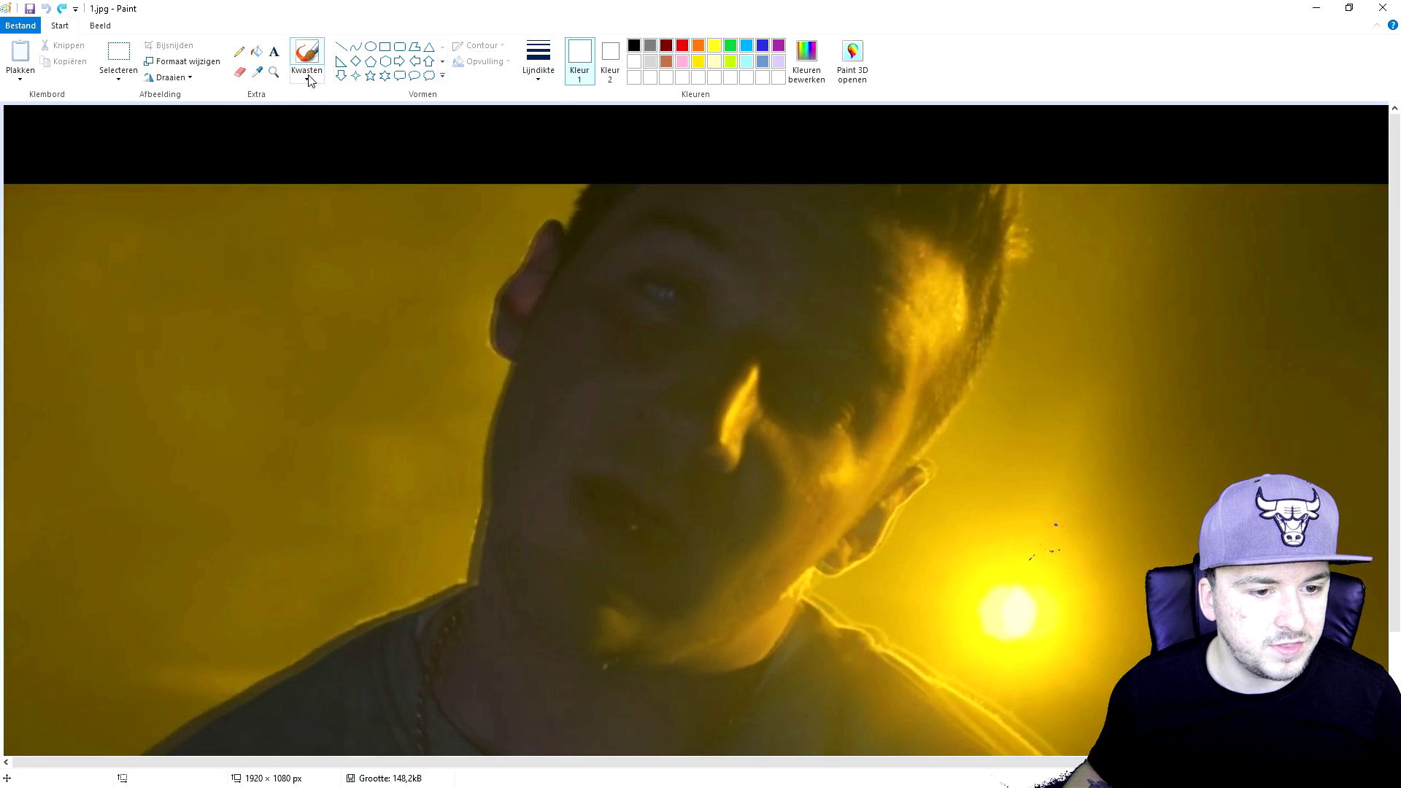
ctrl+scroll(244, 174, down, 1)
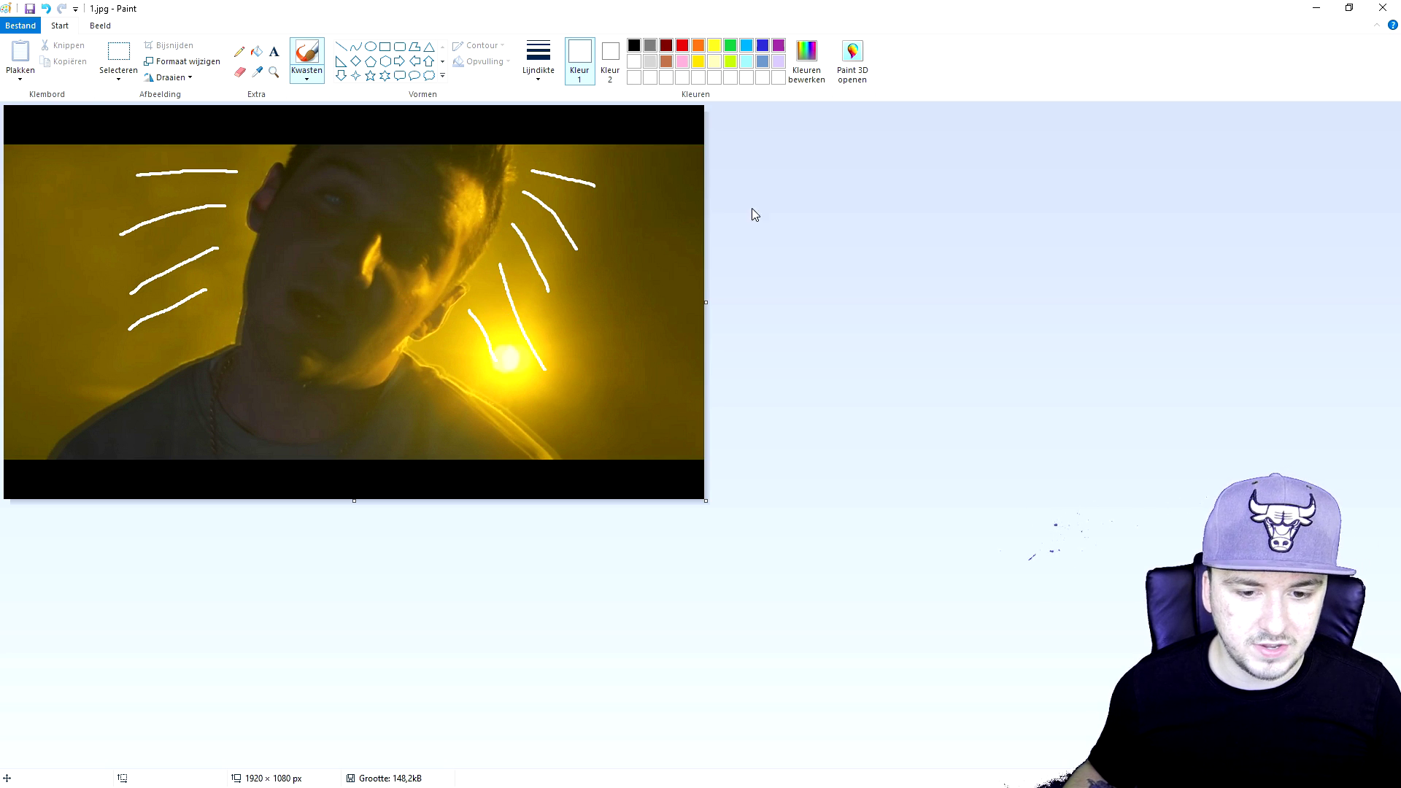
click(1380, 10)
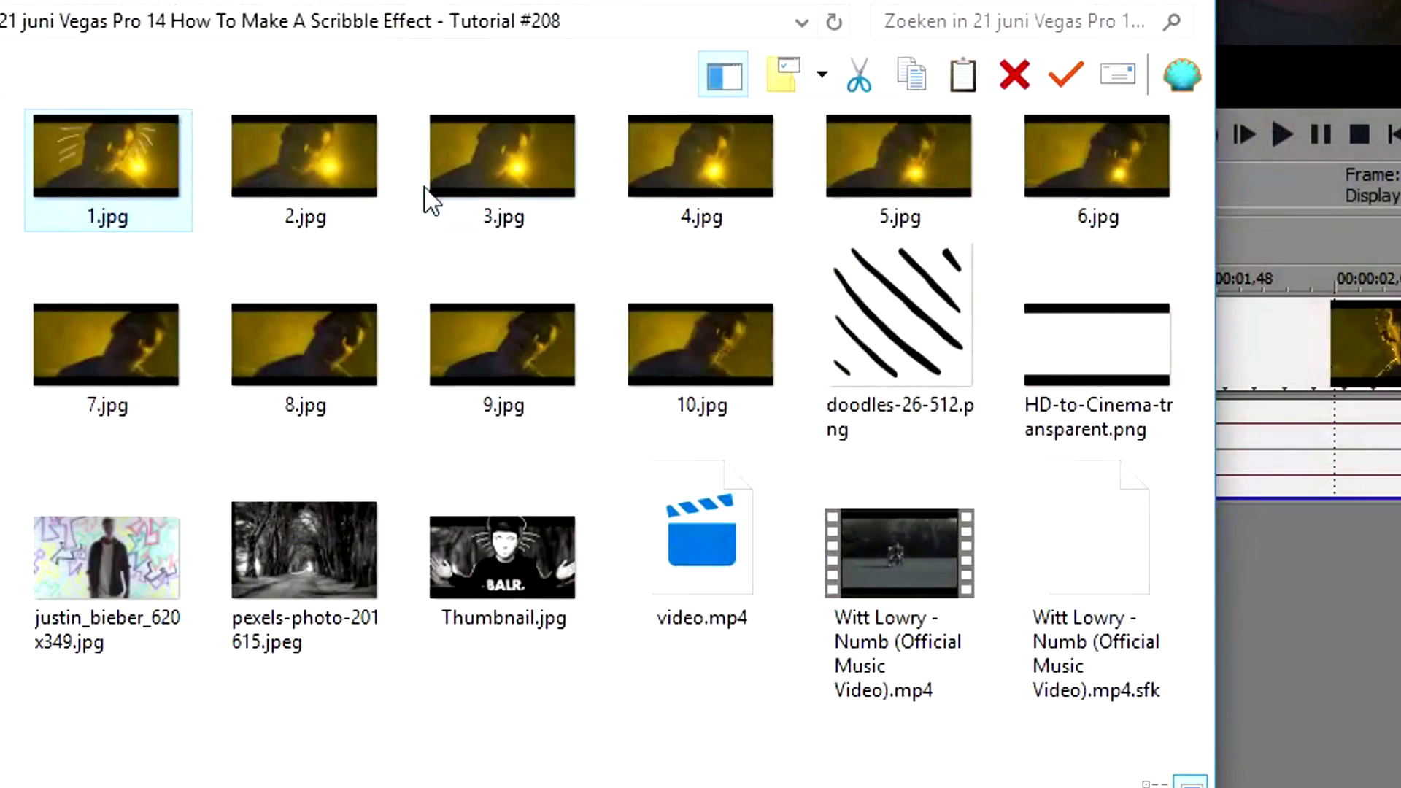
Step: Open 2.jpg in Paint, set a brush width, and draw orange strokes on both sides of the face
right_click(305, 172)
mouse_move(613, 422)
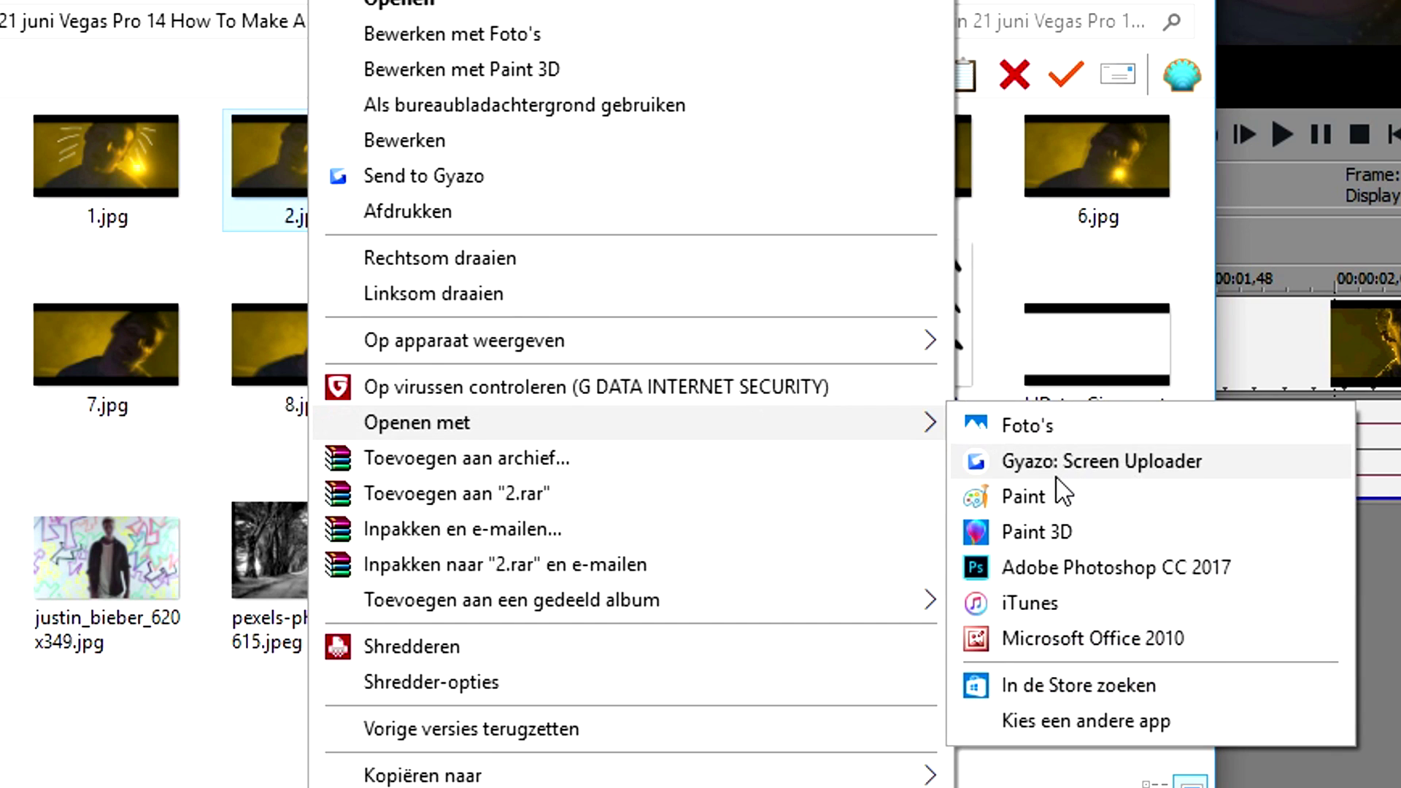
click(1023, 496)
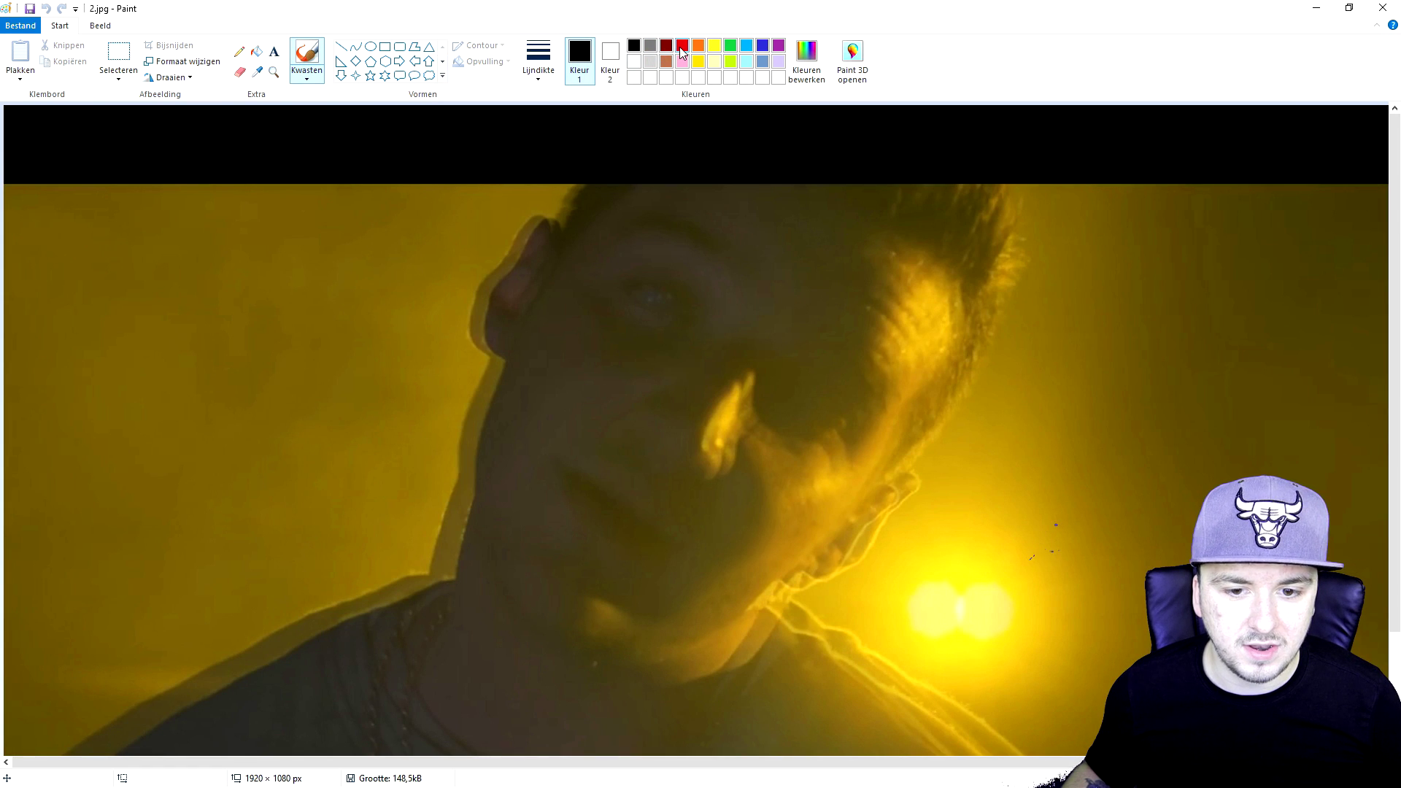
click(538, 66)
click(560, 163)
scroll(438, 232, down, 2)
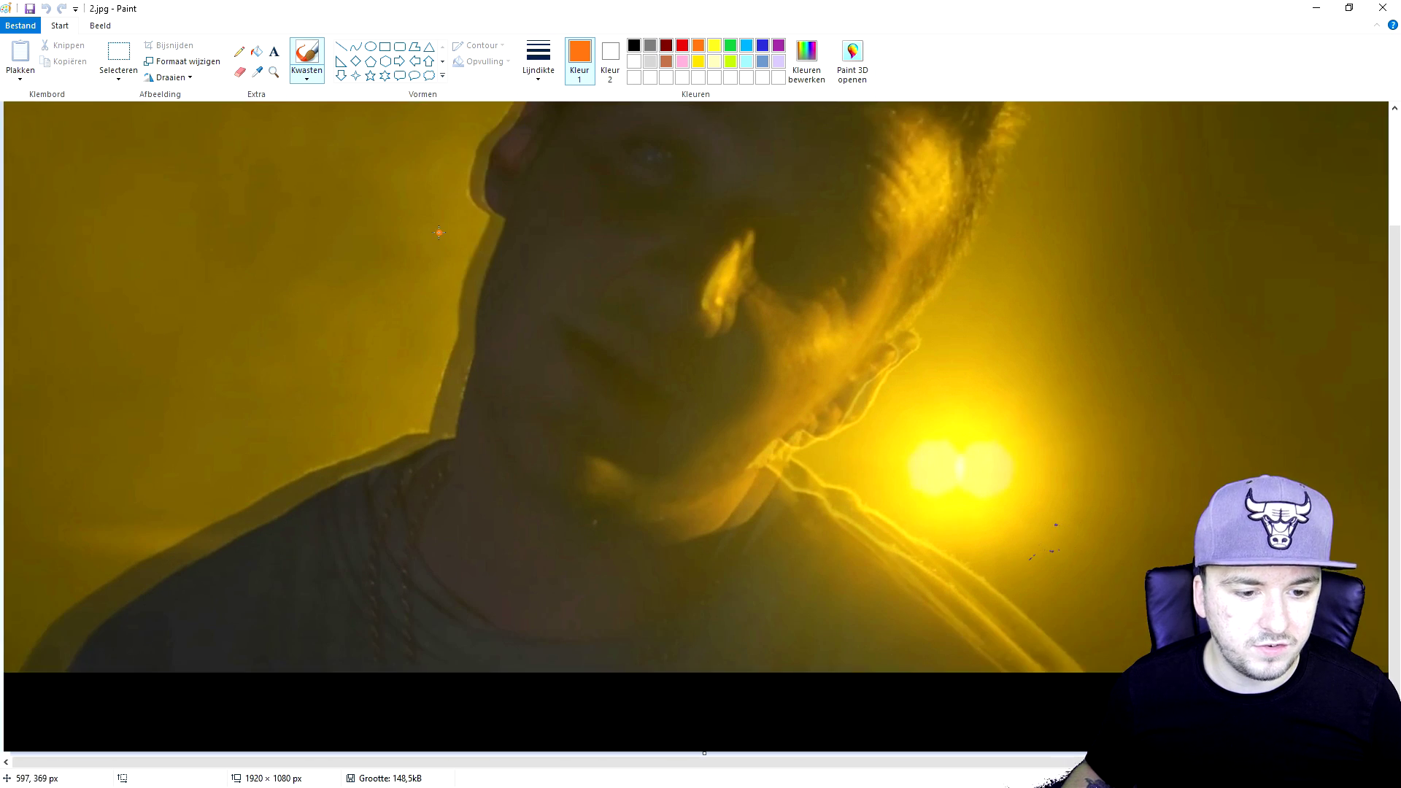
ctrl+scroll(438, 232, down, 2)
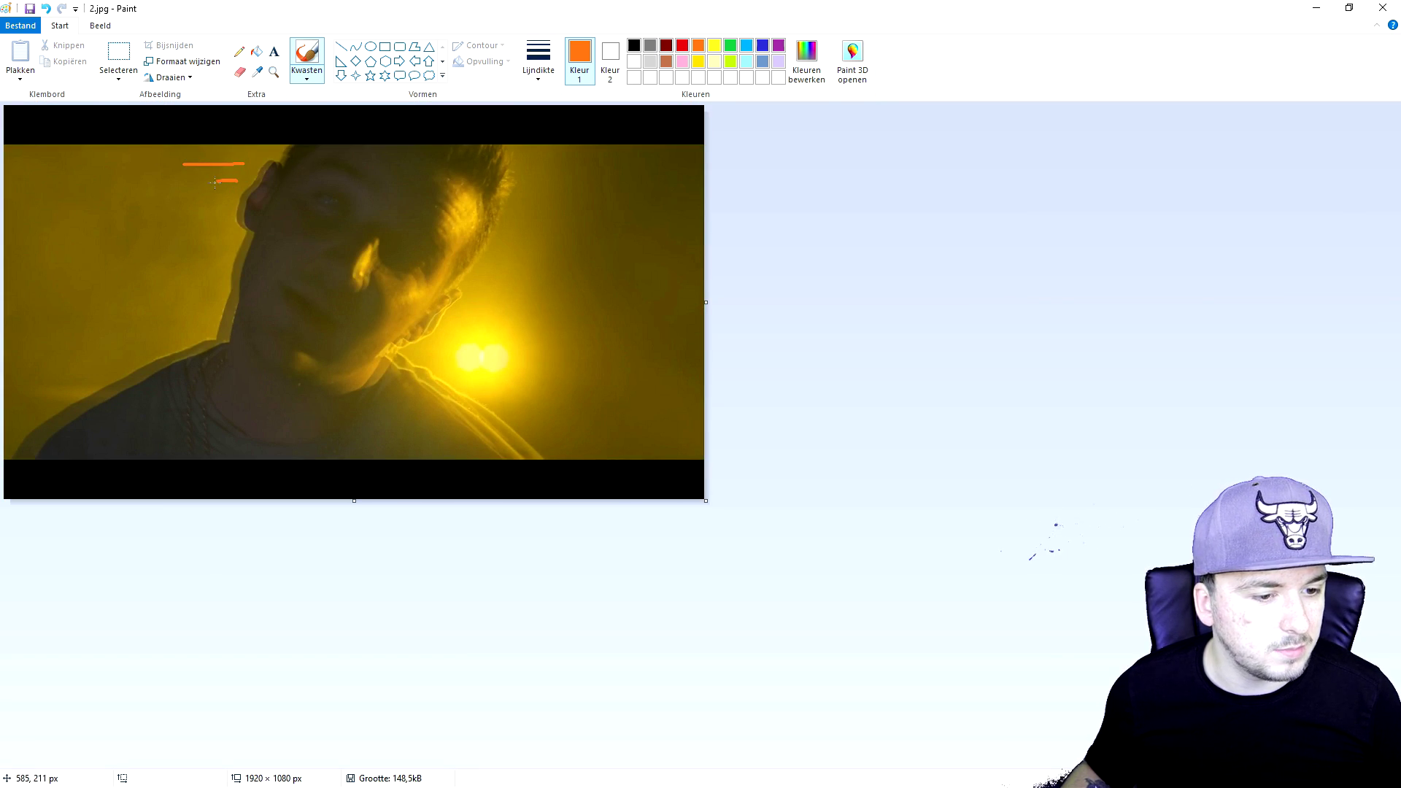
drag(225, 204, 194, 226)
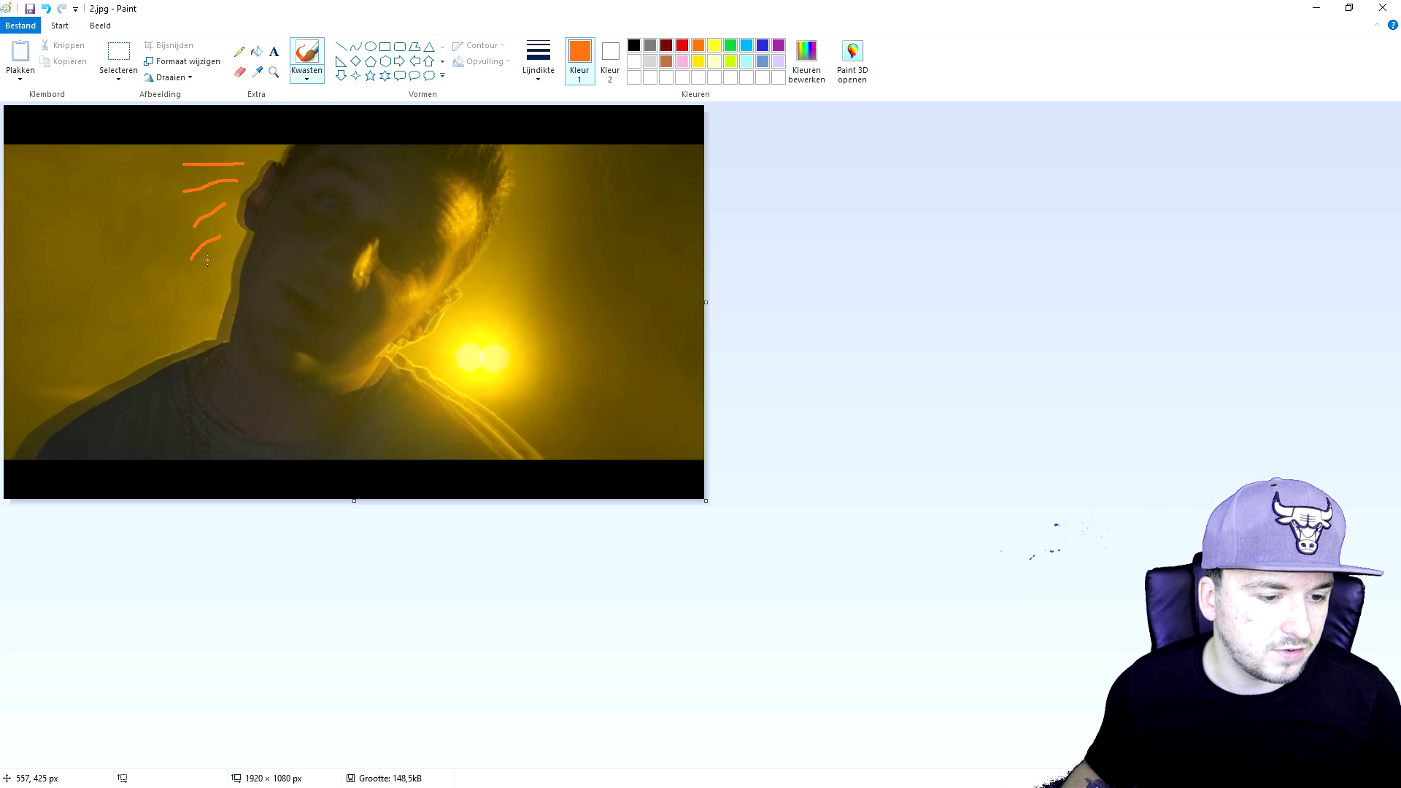
drag(182, 287, 178, 291)
drag(525, 155, 531, 158)
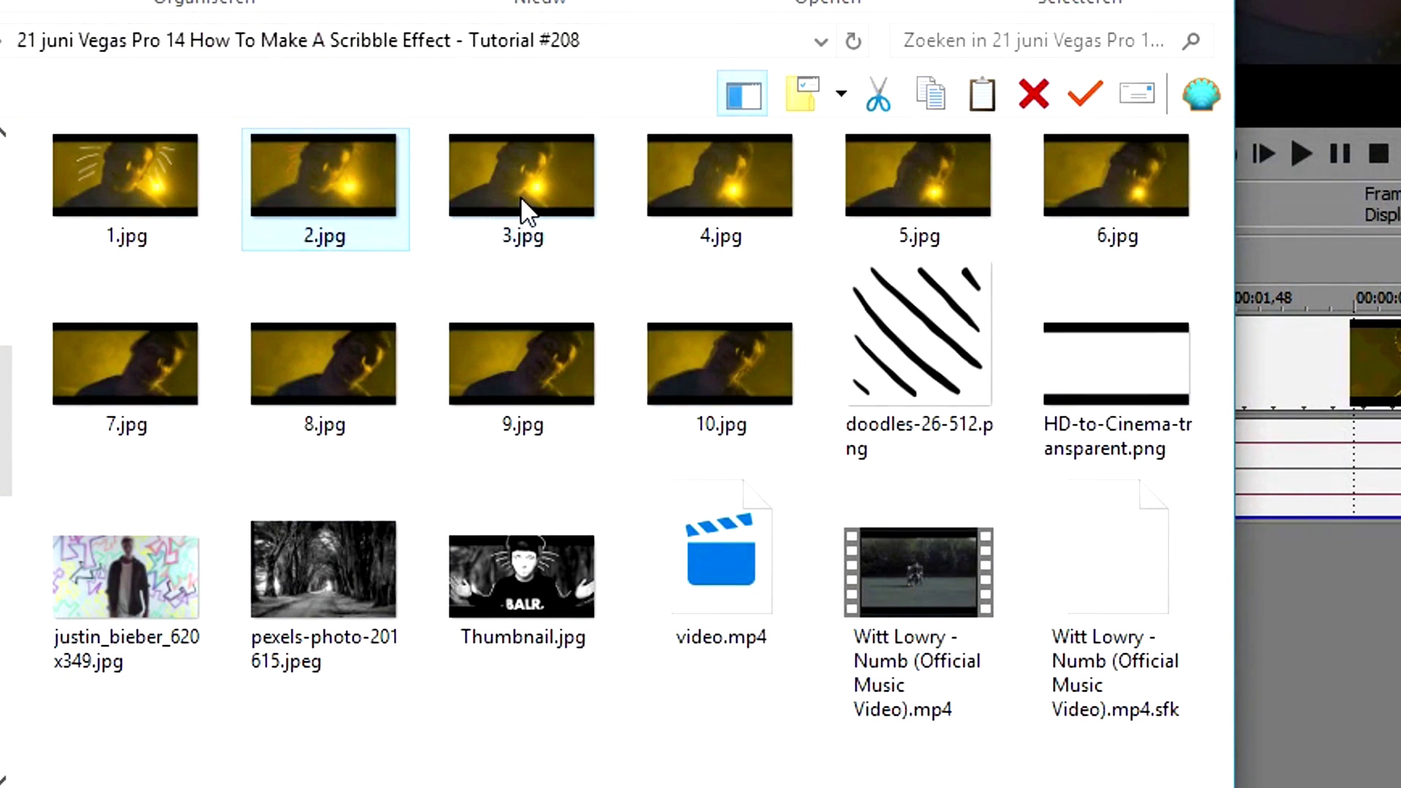
Step: Open 3.jpg in Paint, set the brush width, and draw blue scribbles around the face
right_click(520, 195)
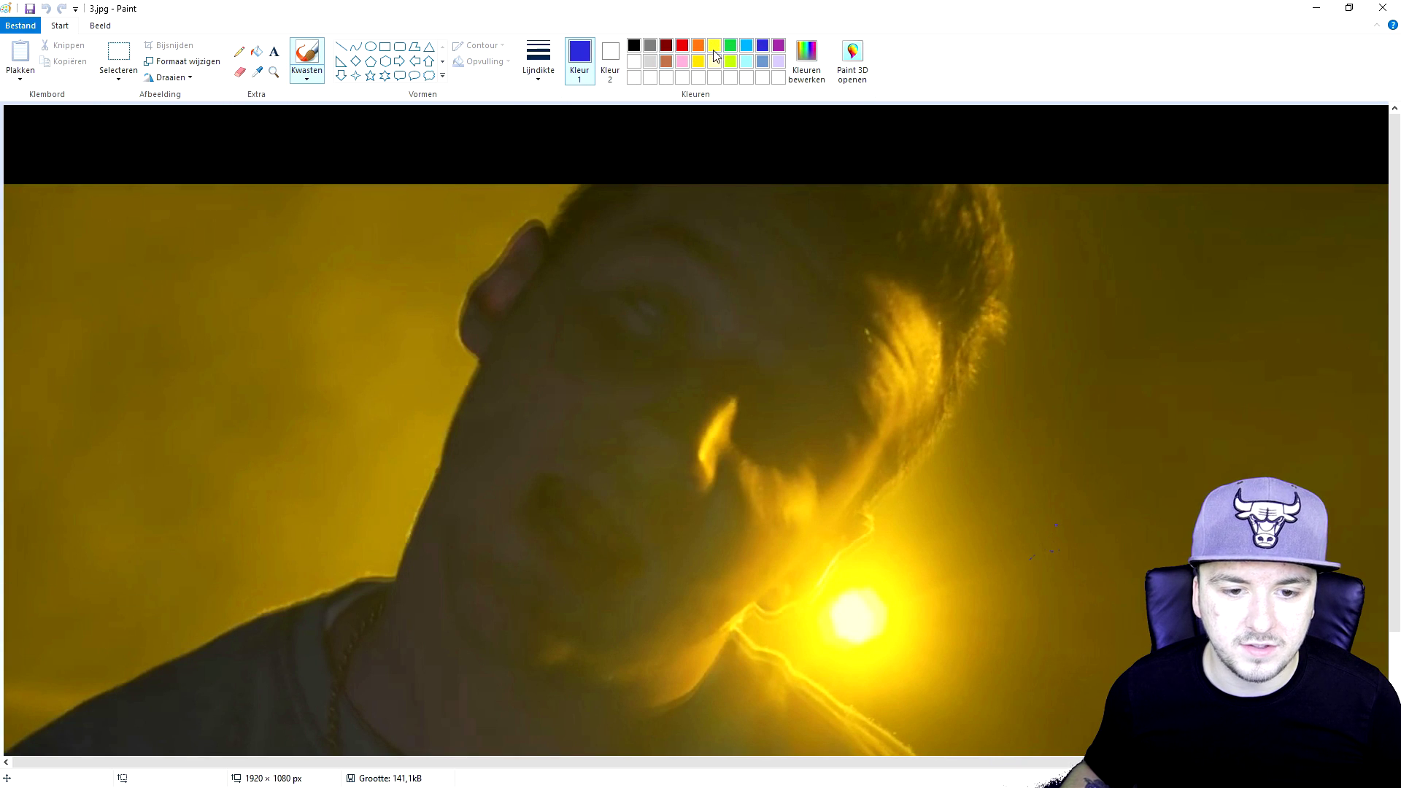
click(530, 82)
click(559, 187)
scroll(559, 187, down, 2)
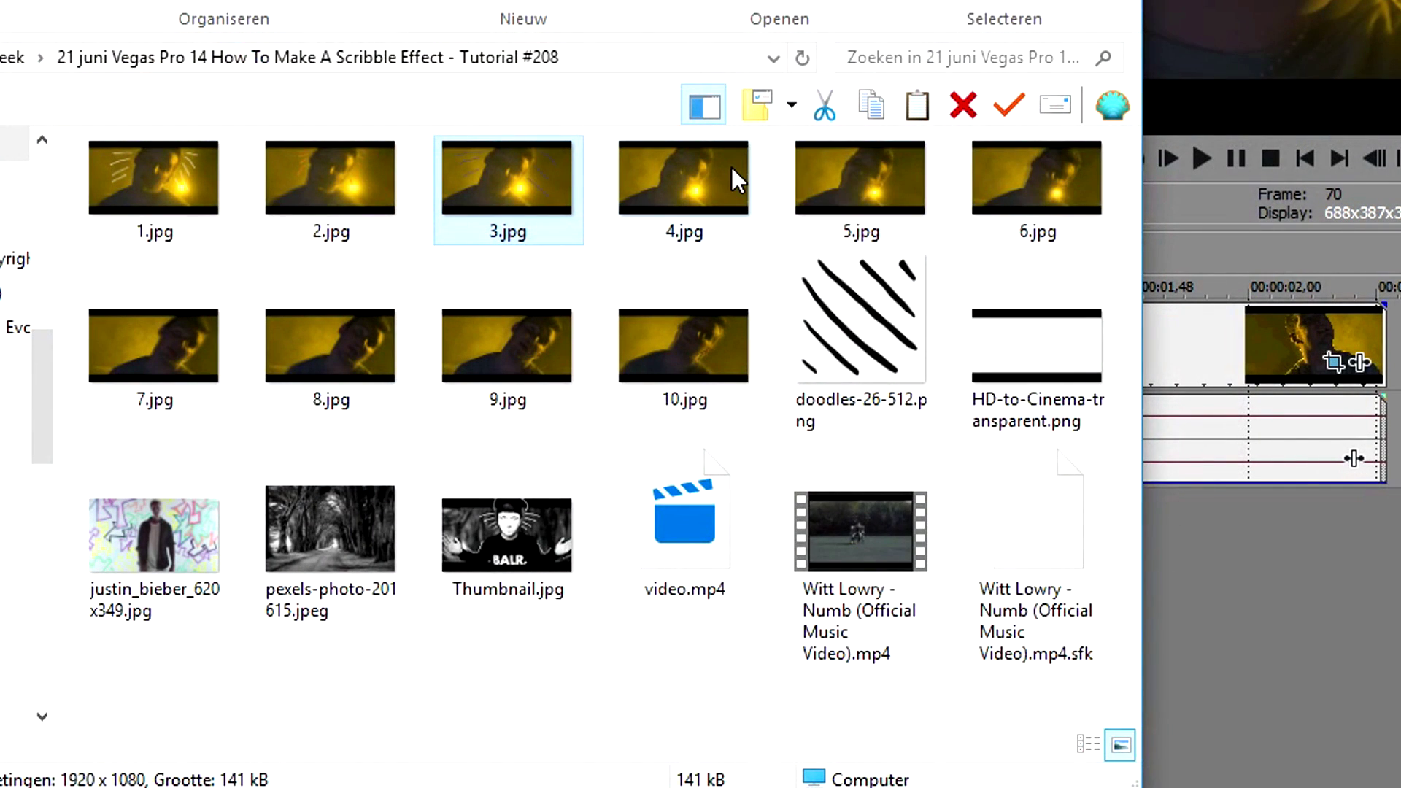
Step: Open 4.jpg in Paint, set the brush width, and draw red scribbles around the face
right_click(731, 167)
mouse_move(829, 414)
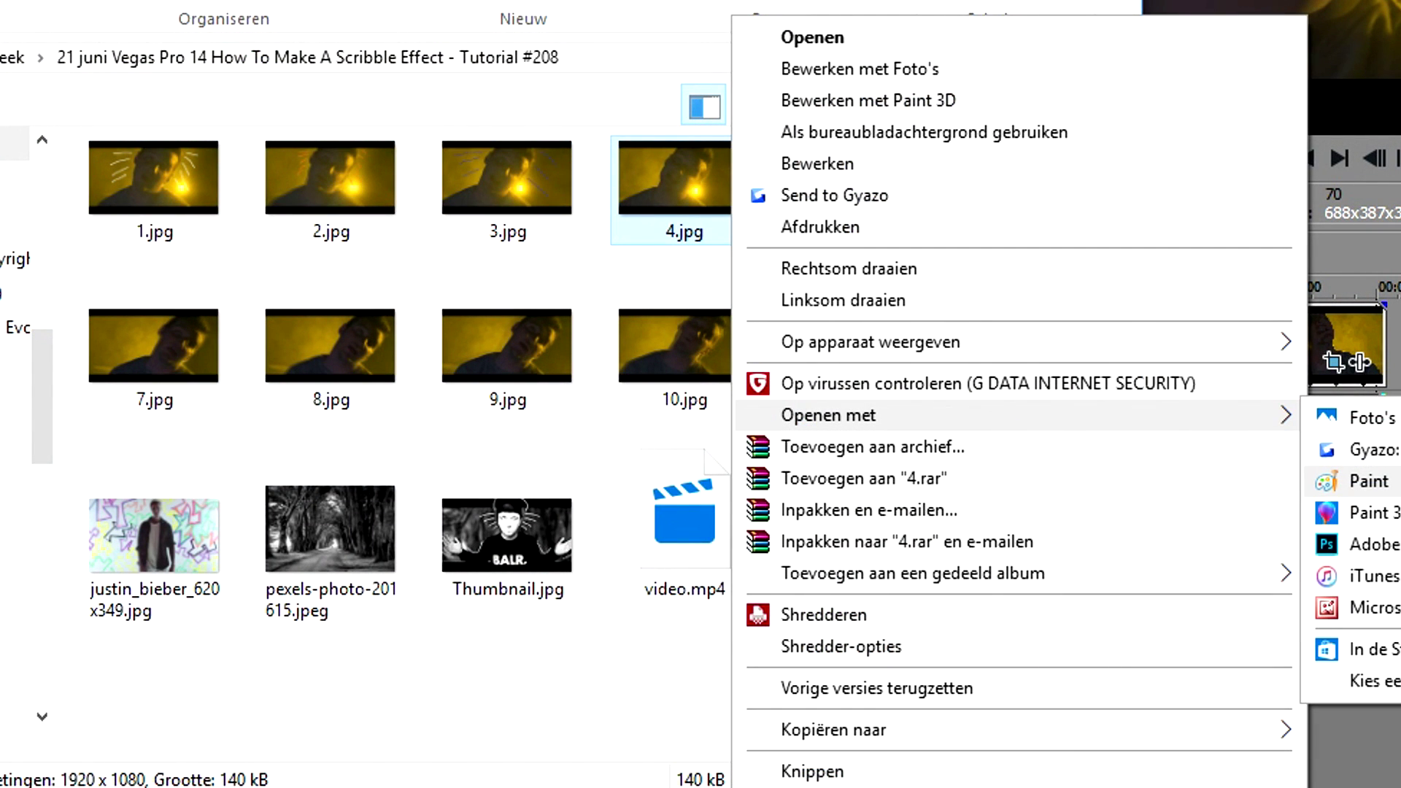
click(1357, 481)
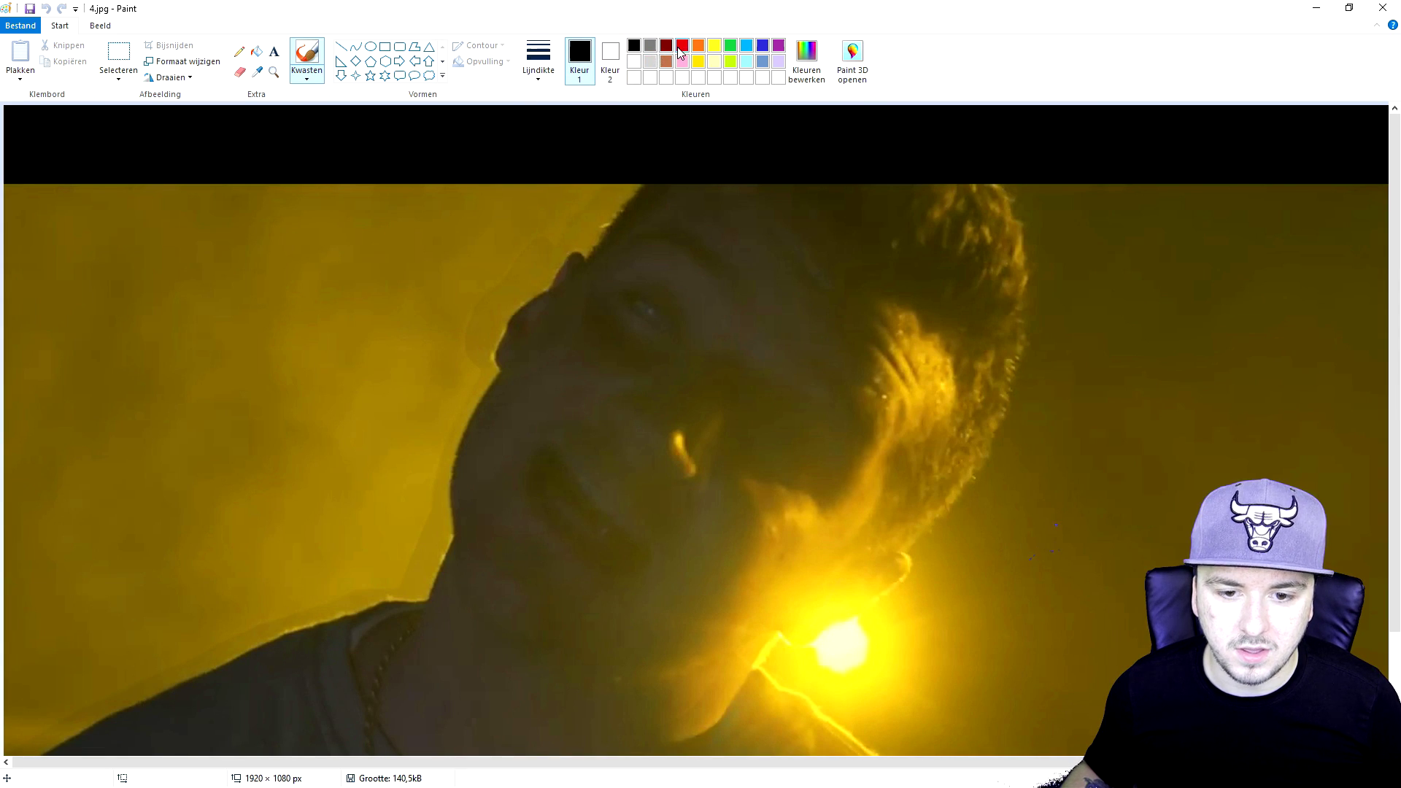
click(549, 79)
click(566, 198)
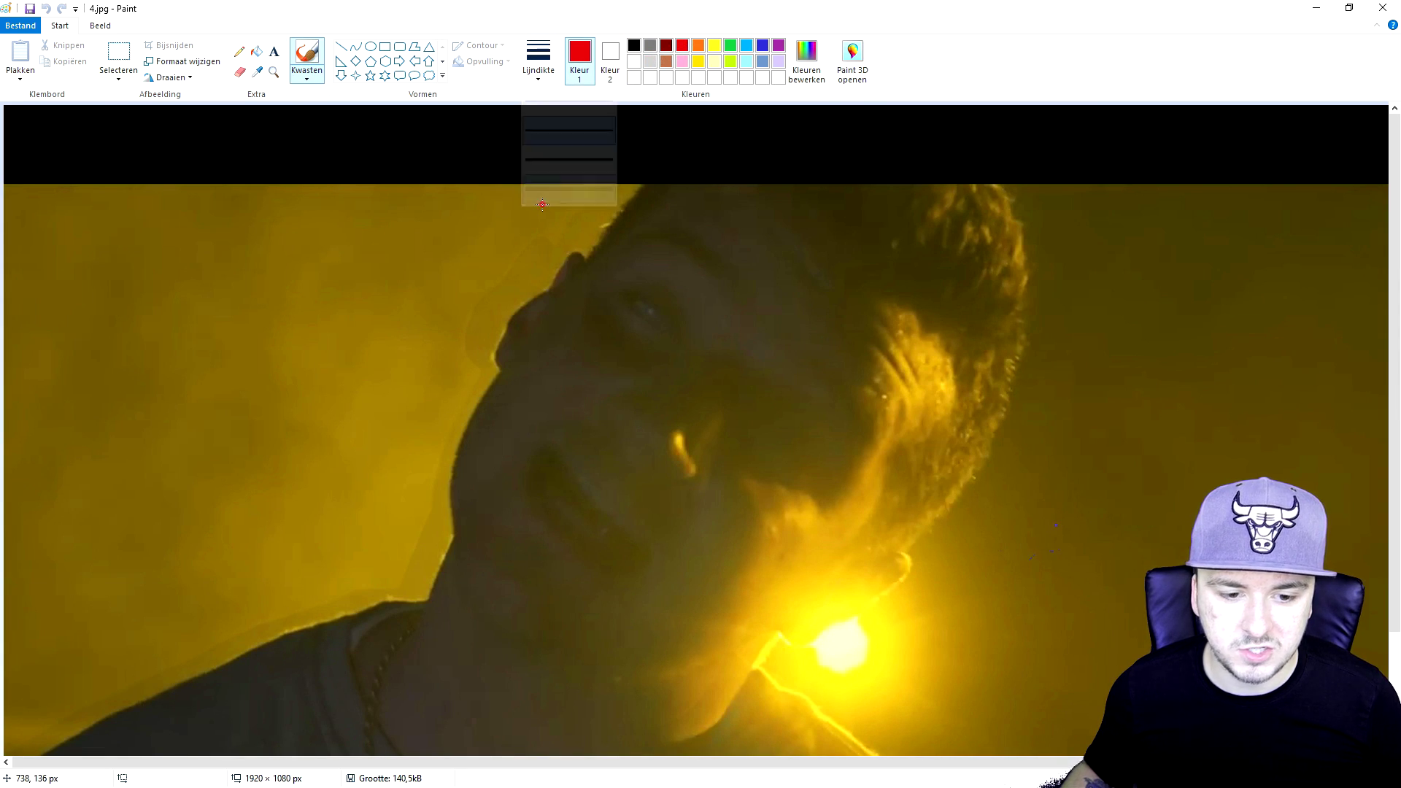
ctrl+scroll(249, 175, down, 1)
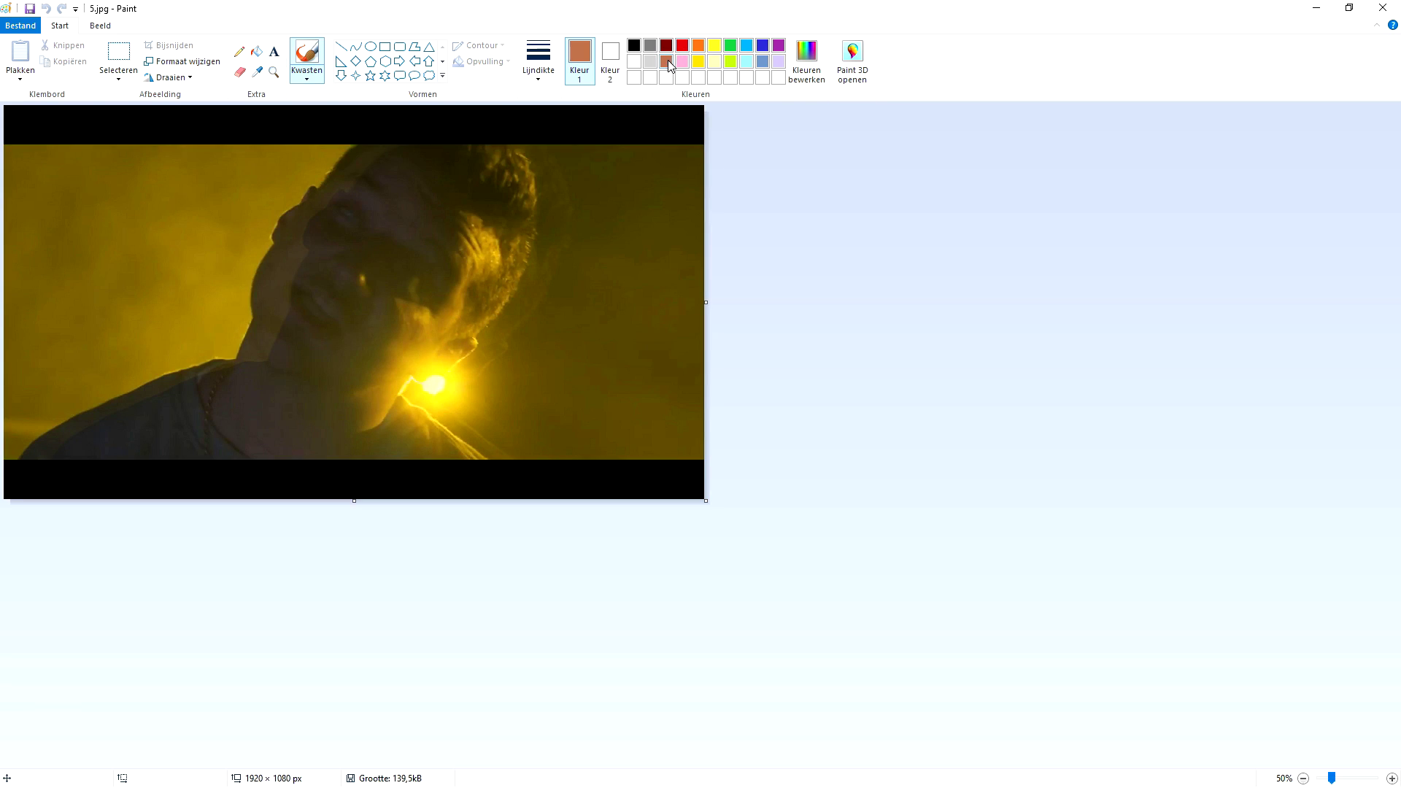
Step: Draw a brown line on frame 5, then white strokes across the face, mouth and top left
drag(566, 158, 642, 202)
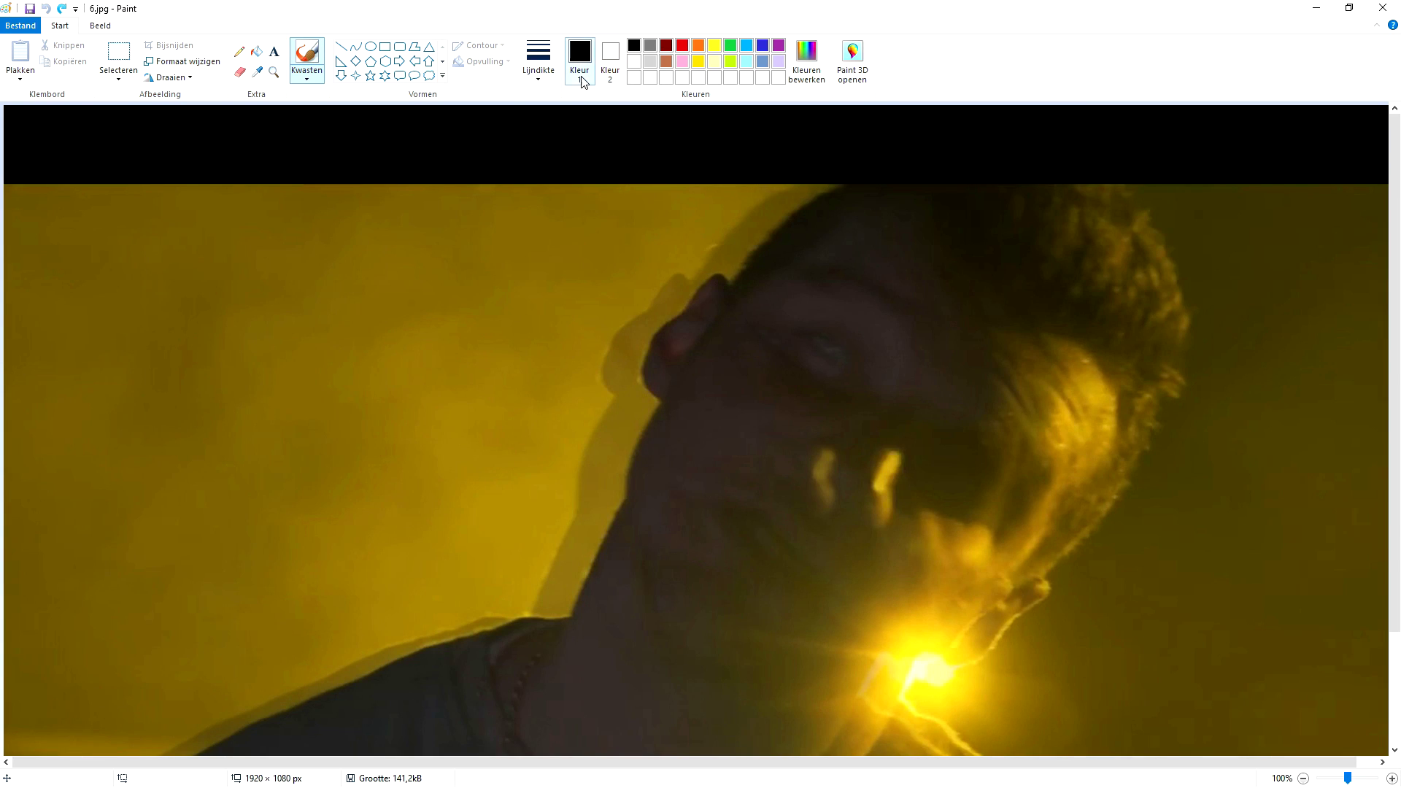
click(538, 62)
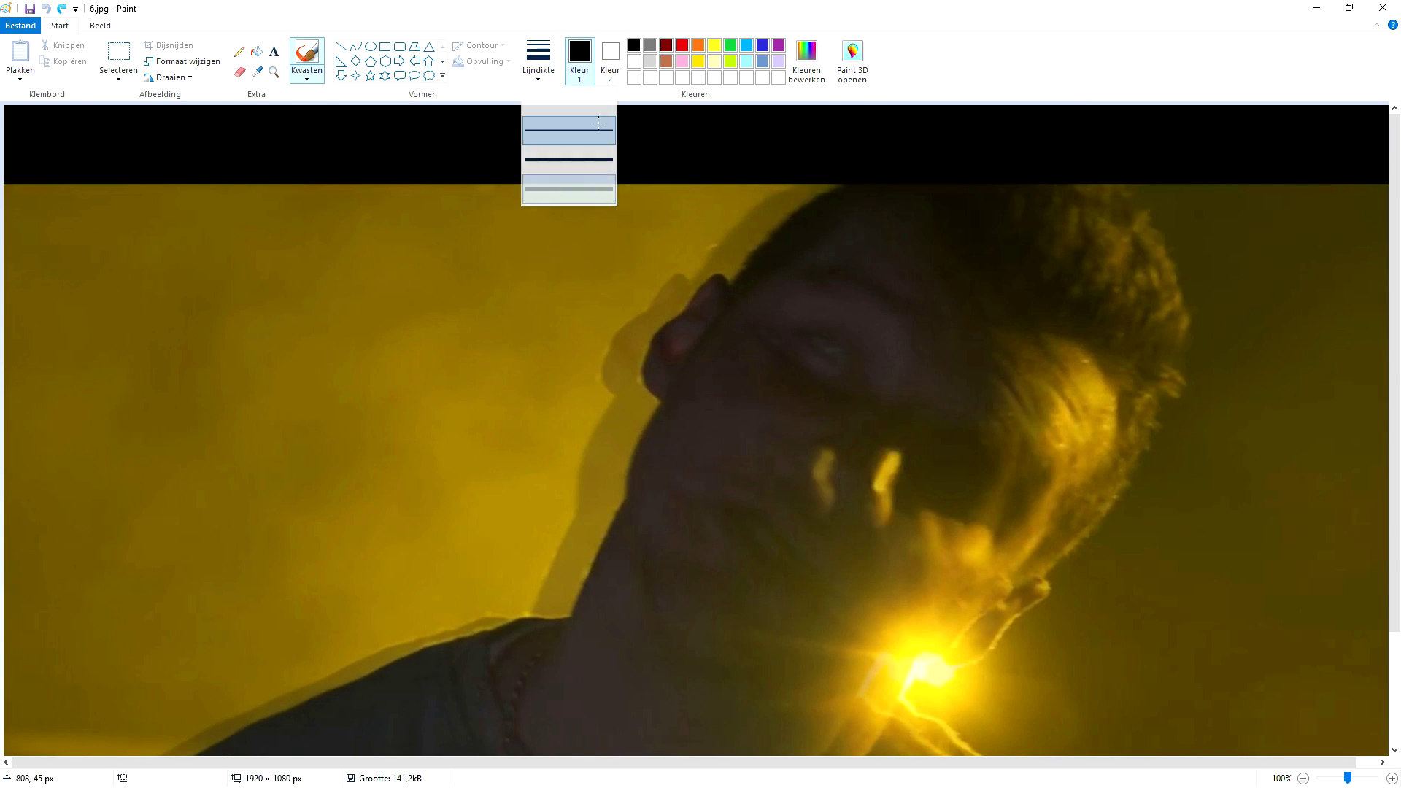
click(569, 164)
click(634, 61)
drag(765, 357, 896, 334)
drag(819, 315, 843, 387)
drag(743, 531, 893, 591)
ctrl+scroll(892, 592, down, 1)
drag(315, 169, 240, 179)
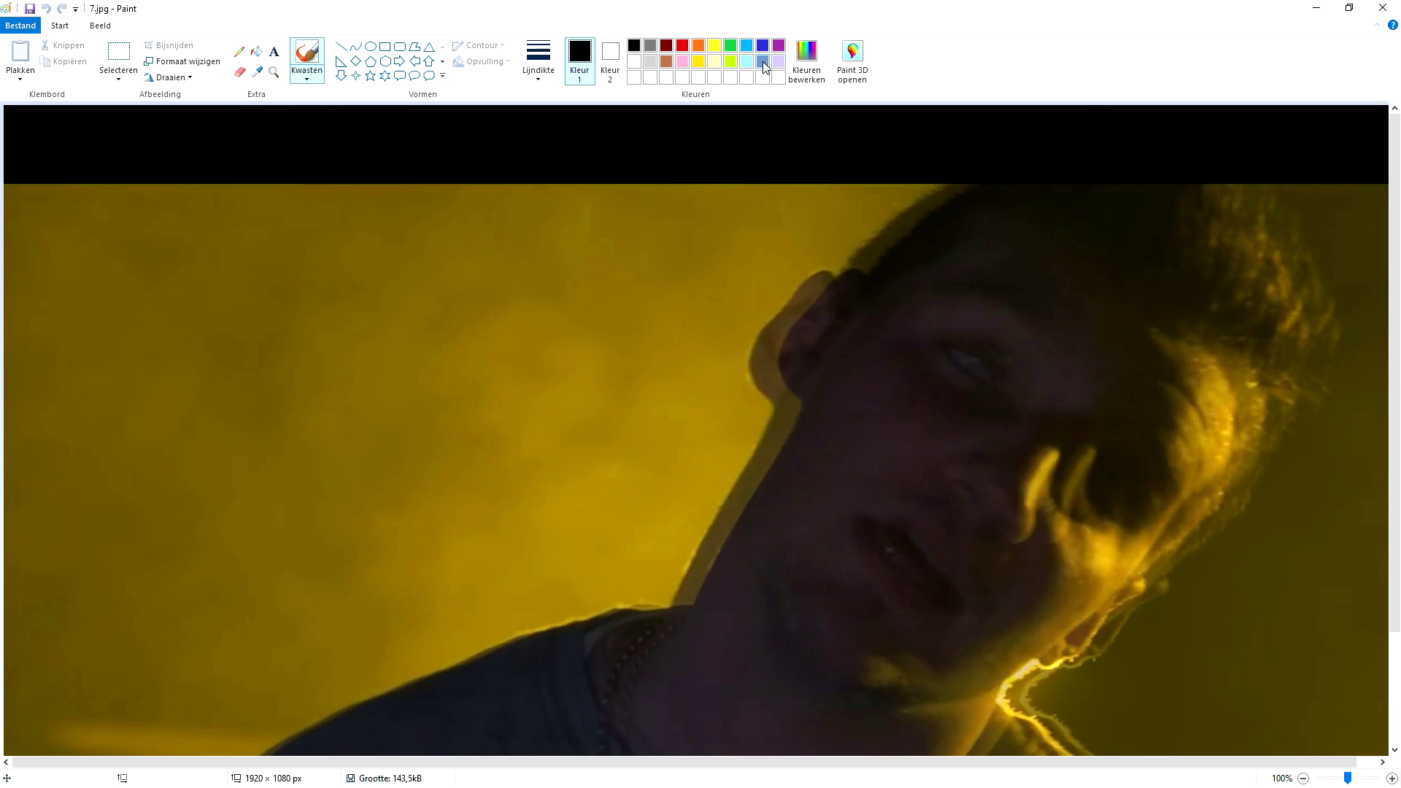
Step: Switch to light cyan with a new brush thickness and draw two cyan lines at top left
click(747, 61)
click(538, 62)
click(569, 175)
ctrl+scroll(569, 291, down, 1)
drag(196, 179, 395, 168)
drag(181, 259, 324, 209)
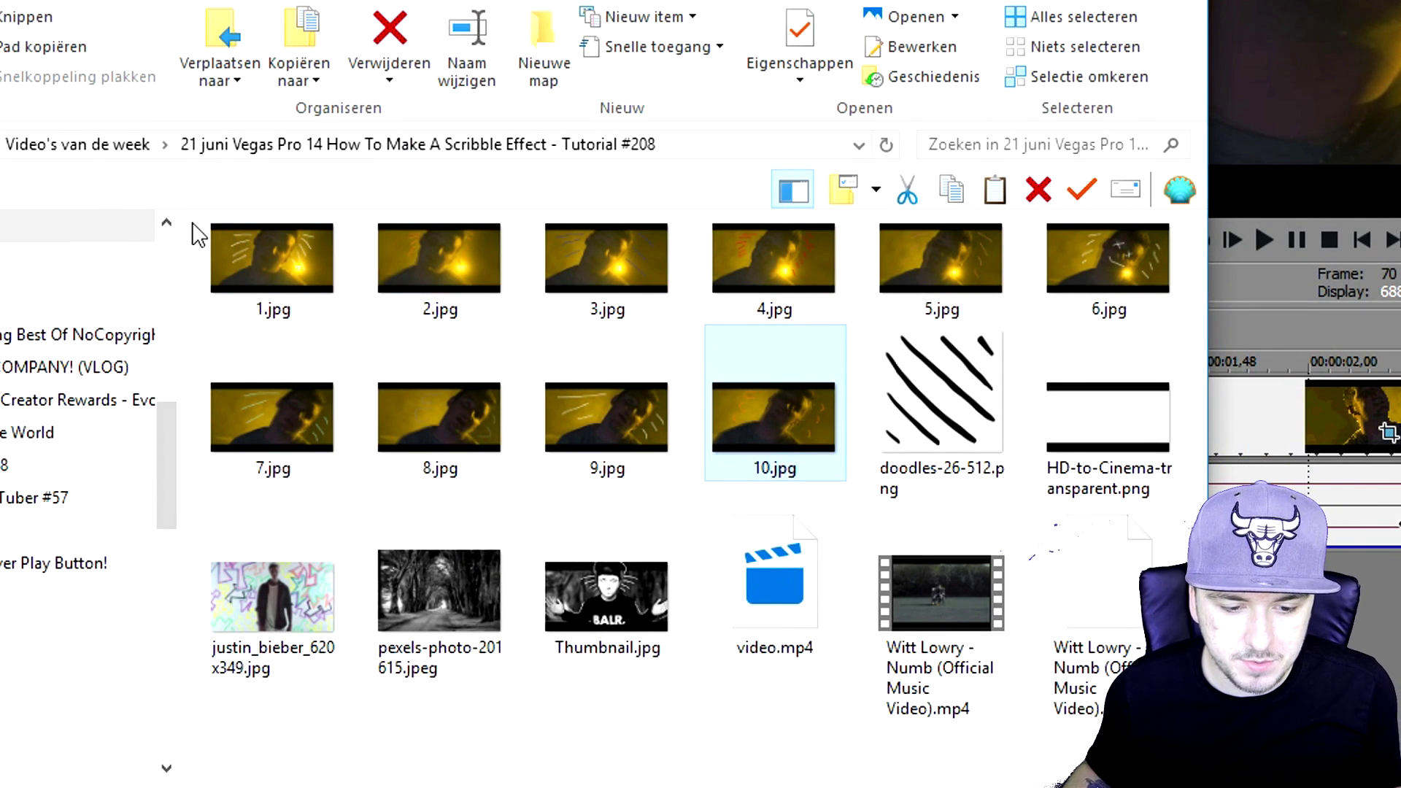
Step: Drag frames 1.jpg–6.jpg onto the timeline and slide them to about 2.3 seconds
drag(365, 256, 1109, 291)
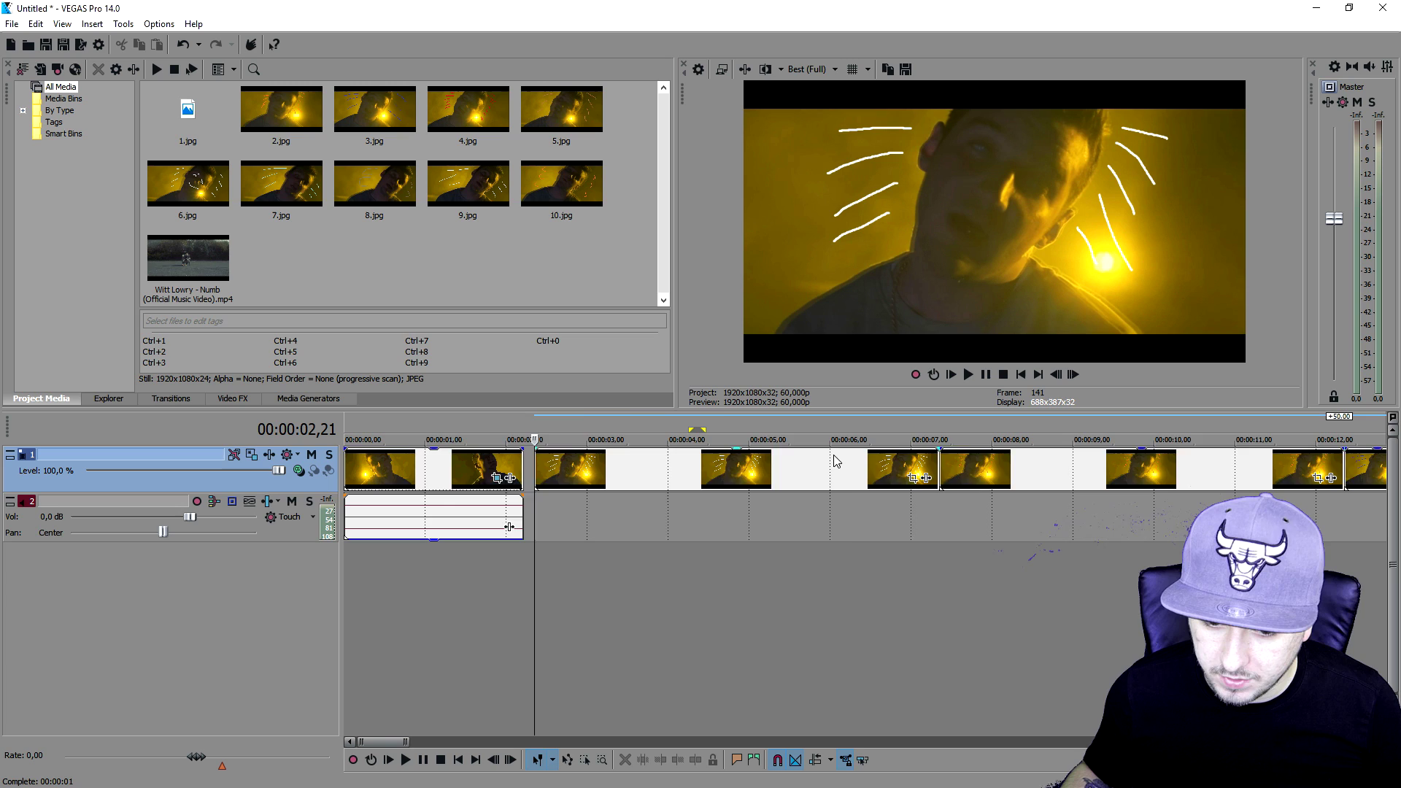
scroll(875, 467, up, 2)
scroll(888, 464, down, 3)
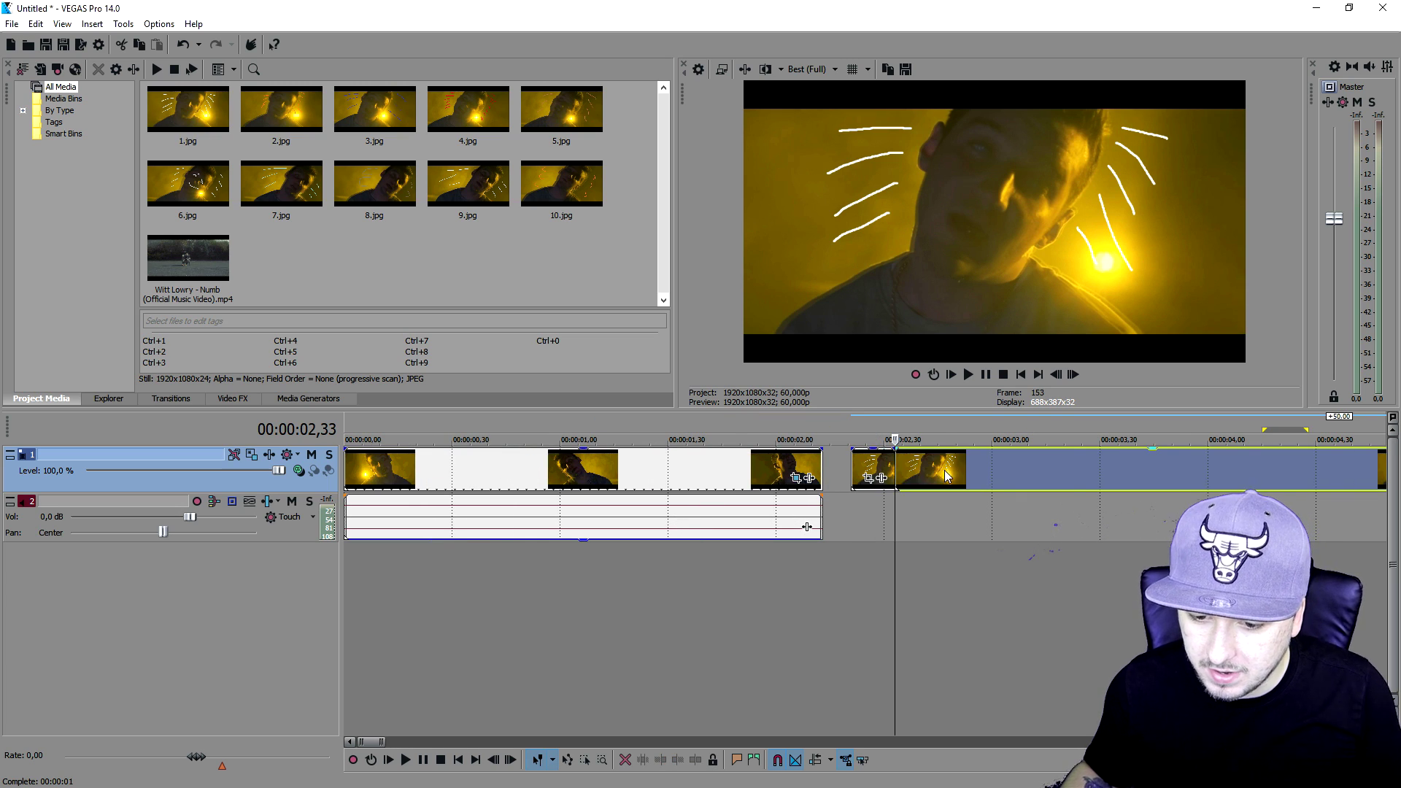
mouse_move(888, 464)
mouse_down()
mouse_move(924, 488)
mouse_move(637, 475)
mouse_up()
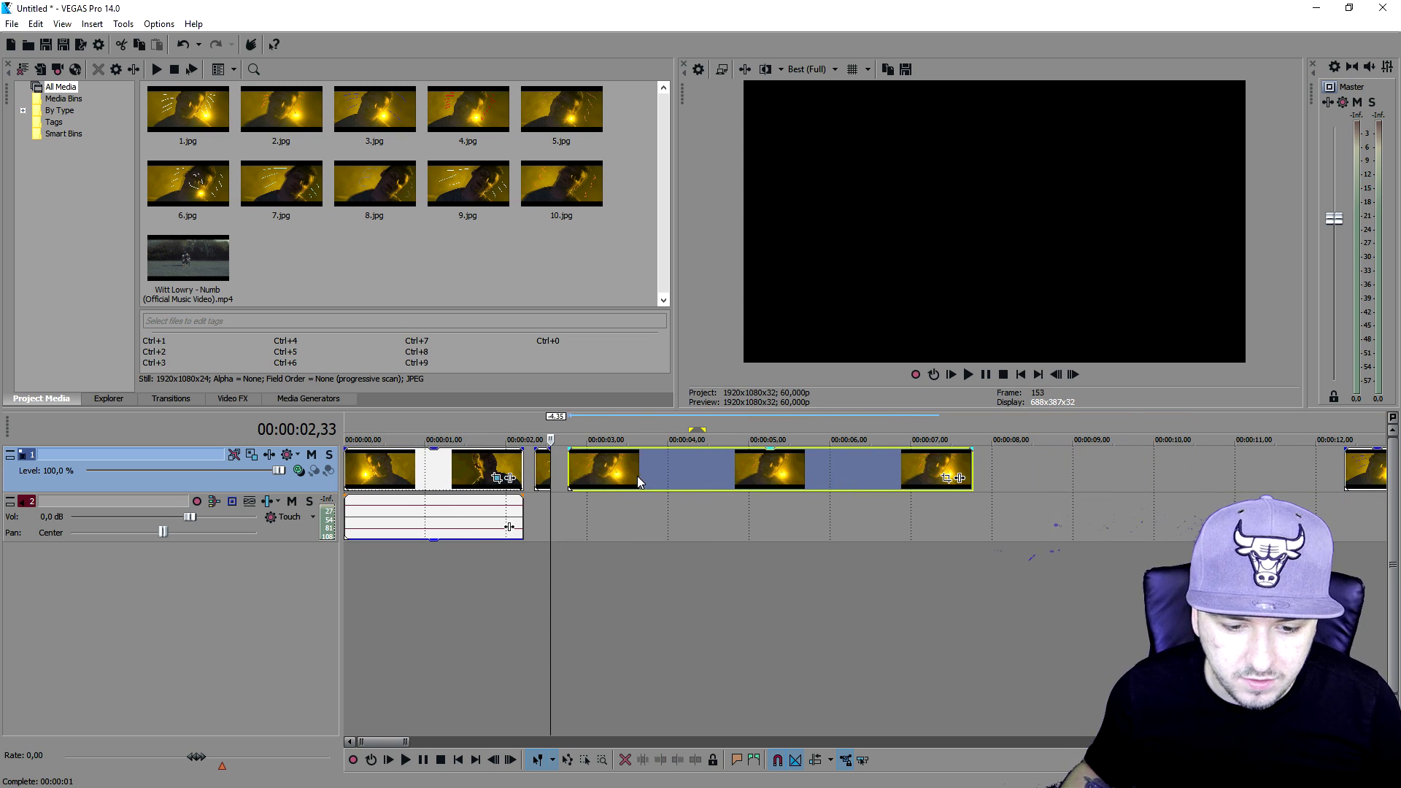
scroll(636, 465, up, 3)
drag(951, 458, 881, 494)
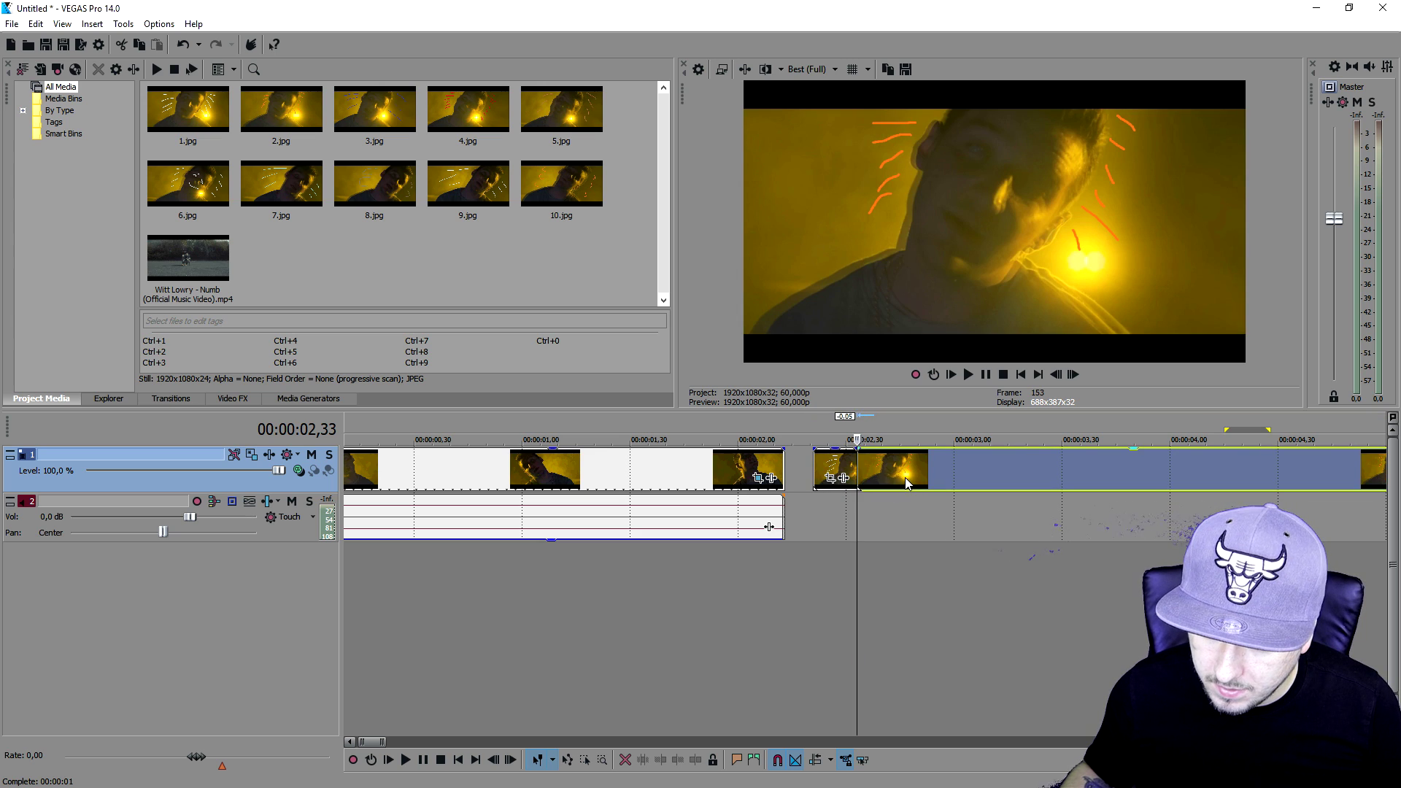
scroll(906, 471, up, 3)
Step: Insert an empty video track on top and move the next frame left beside the others
right_click(741, 469)
click(792, 588)
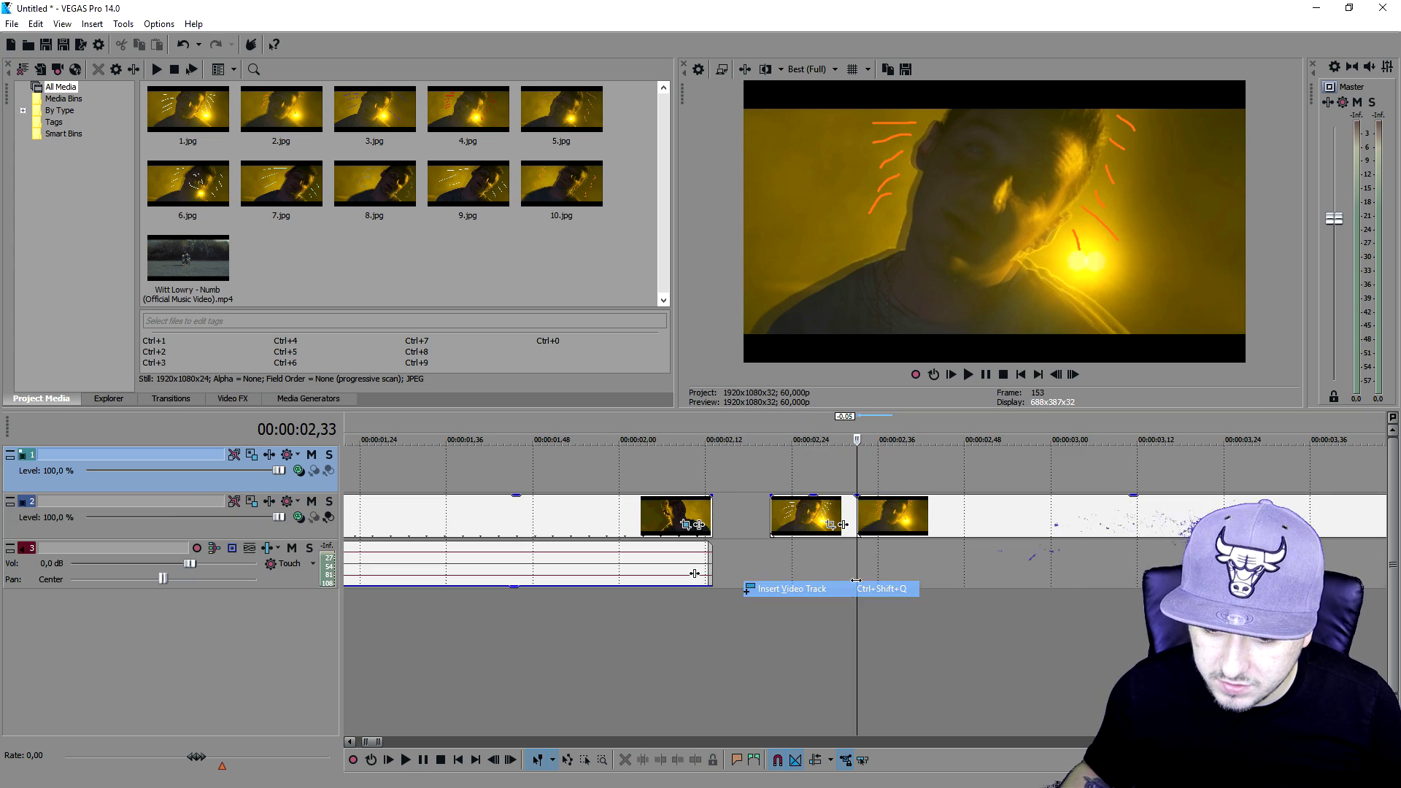
drag(891, 515, 805, 470)
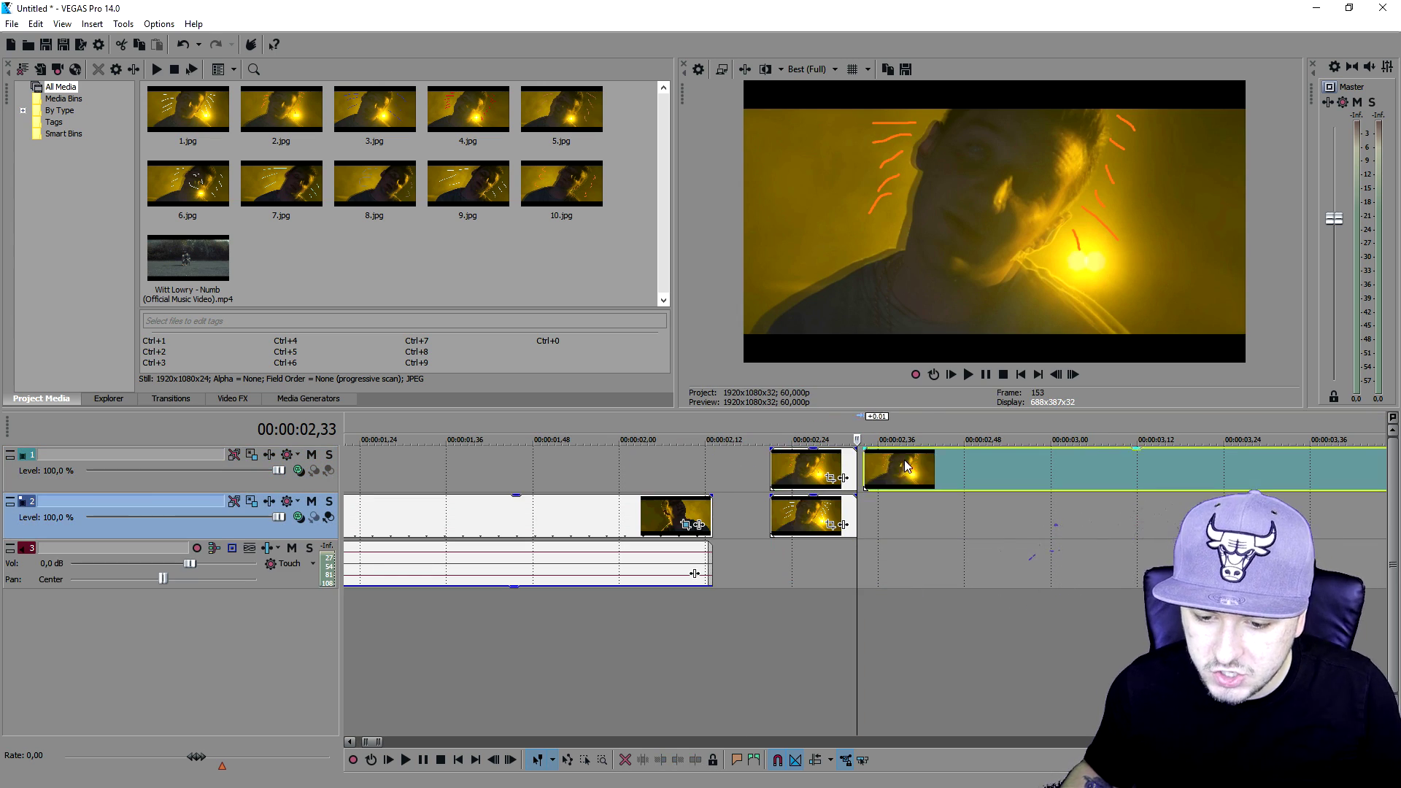
key(ctrl+z)
scroll(948, 511, down, 5)
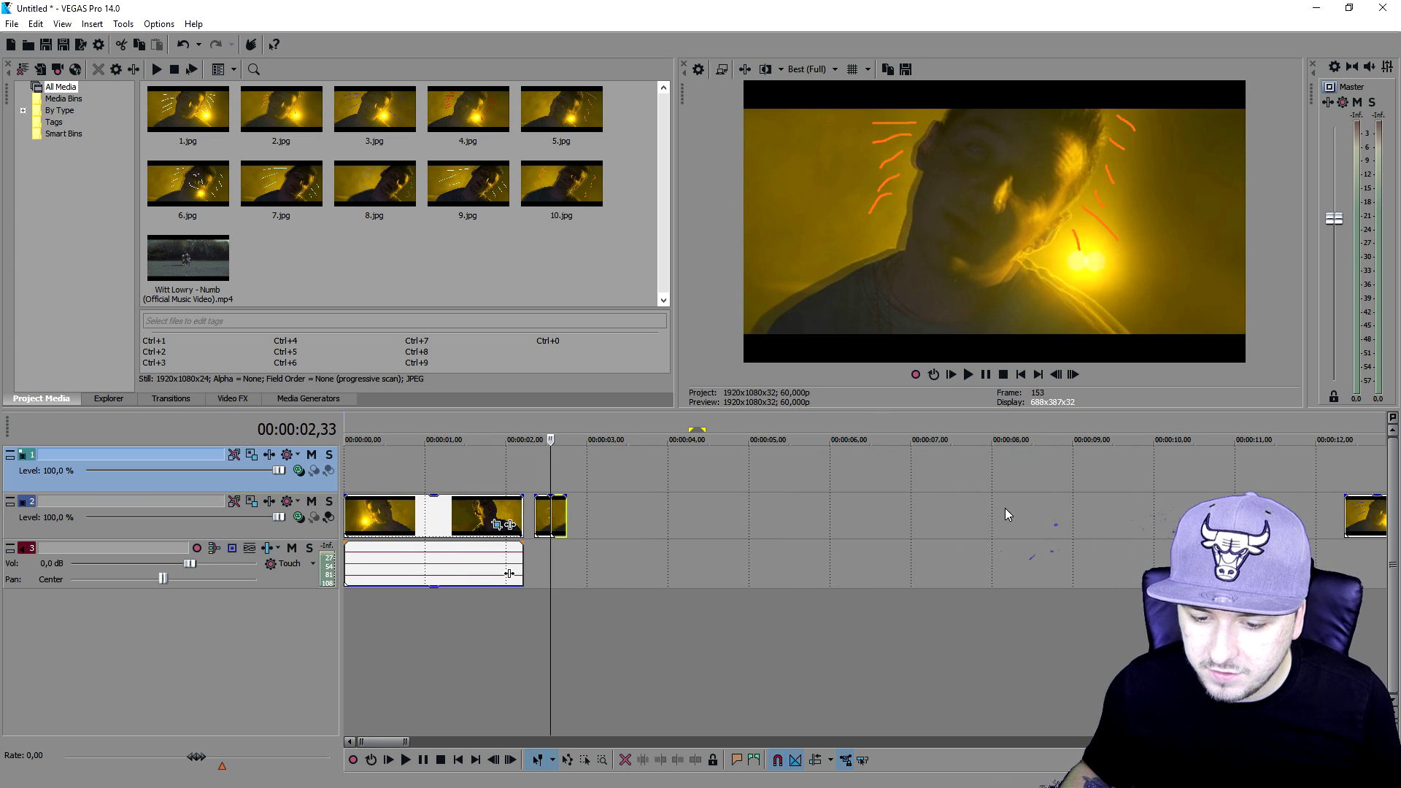
drag(1353, 516, 597, 518)
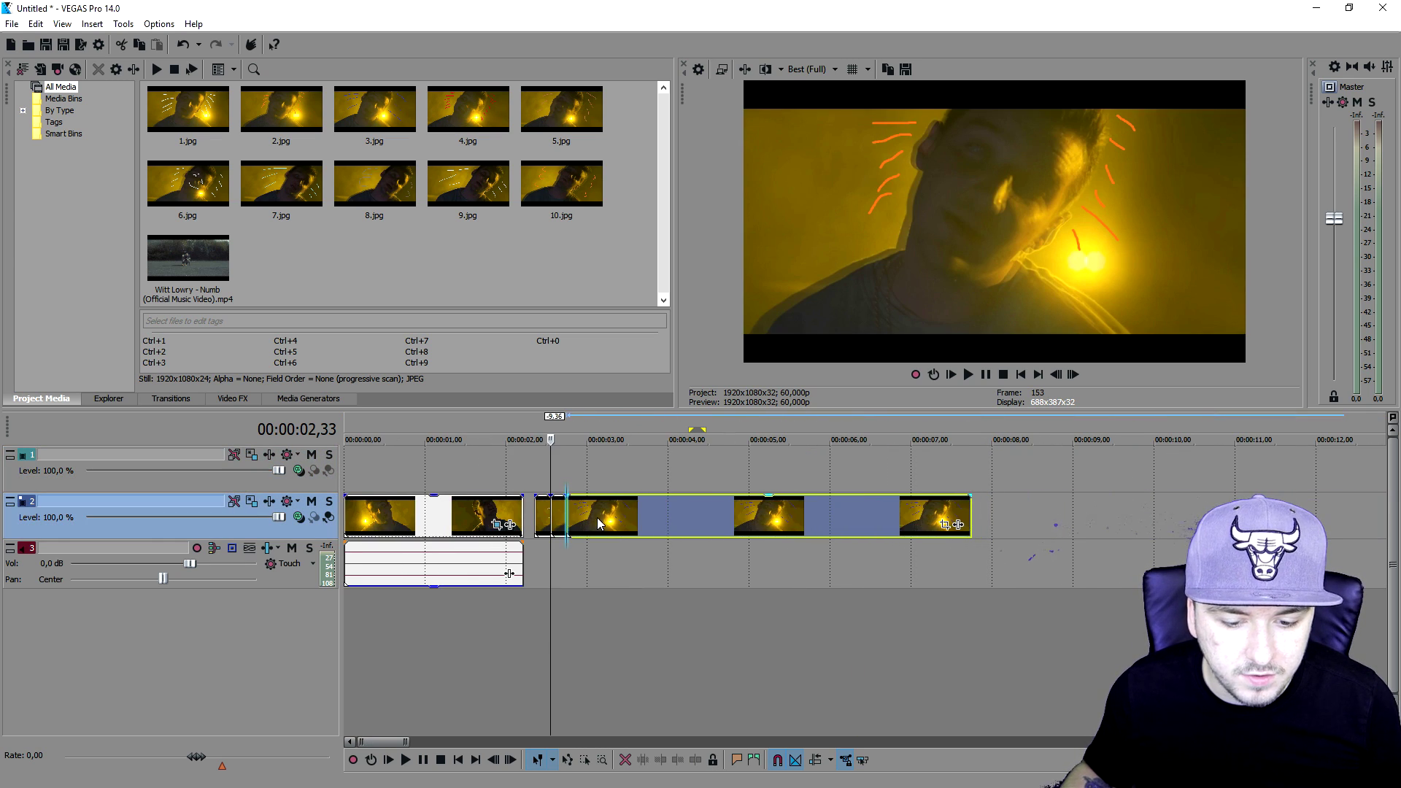
scroll(596, 517, up, 4)
Step: Slide the remaining frame clips left to close the gaps, then set the playhead to 00:00:02,49
drag(993, 512, 891, 472)
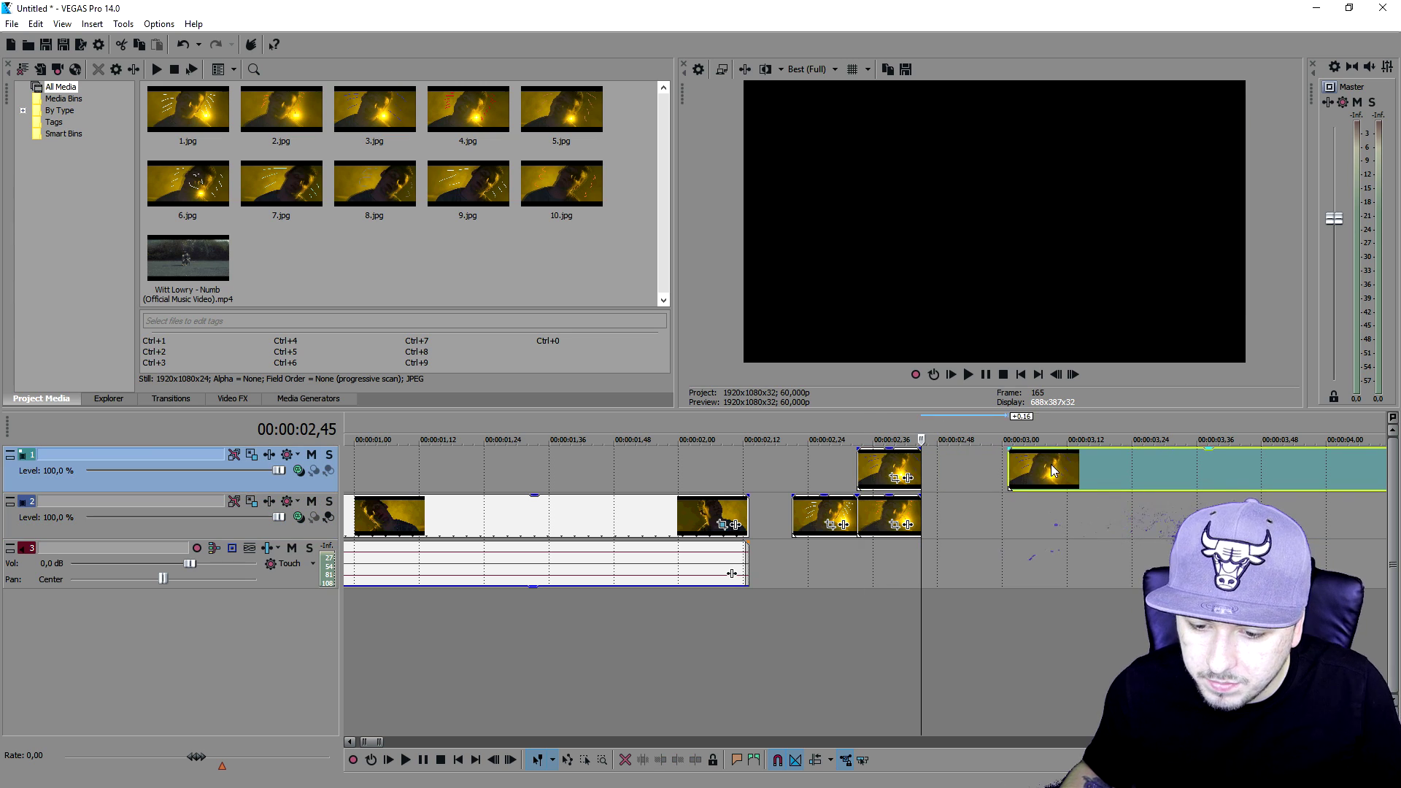
key(ctrl+z)
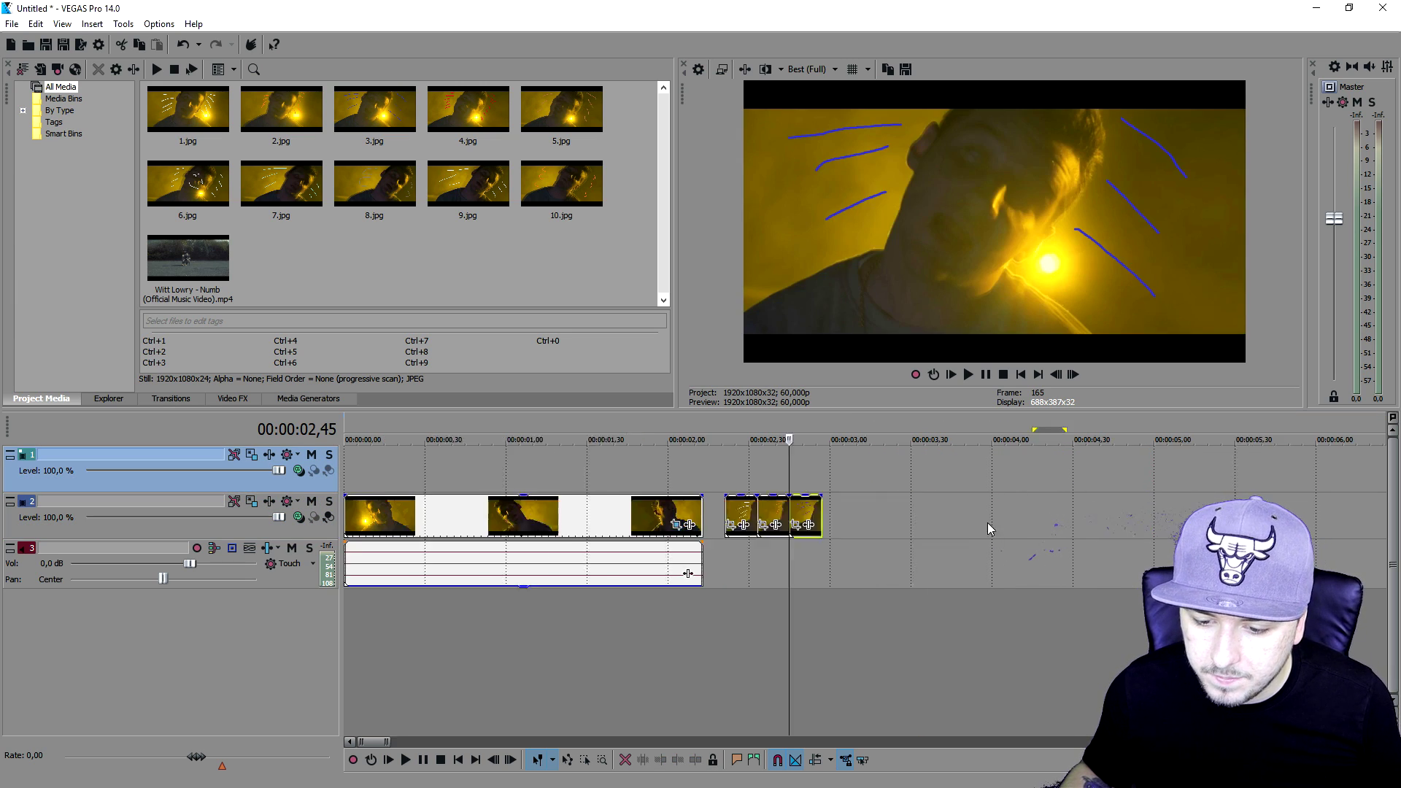
scroll(1089, 519, down, 5)
drag(887, 518, 558, 503)
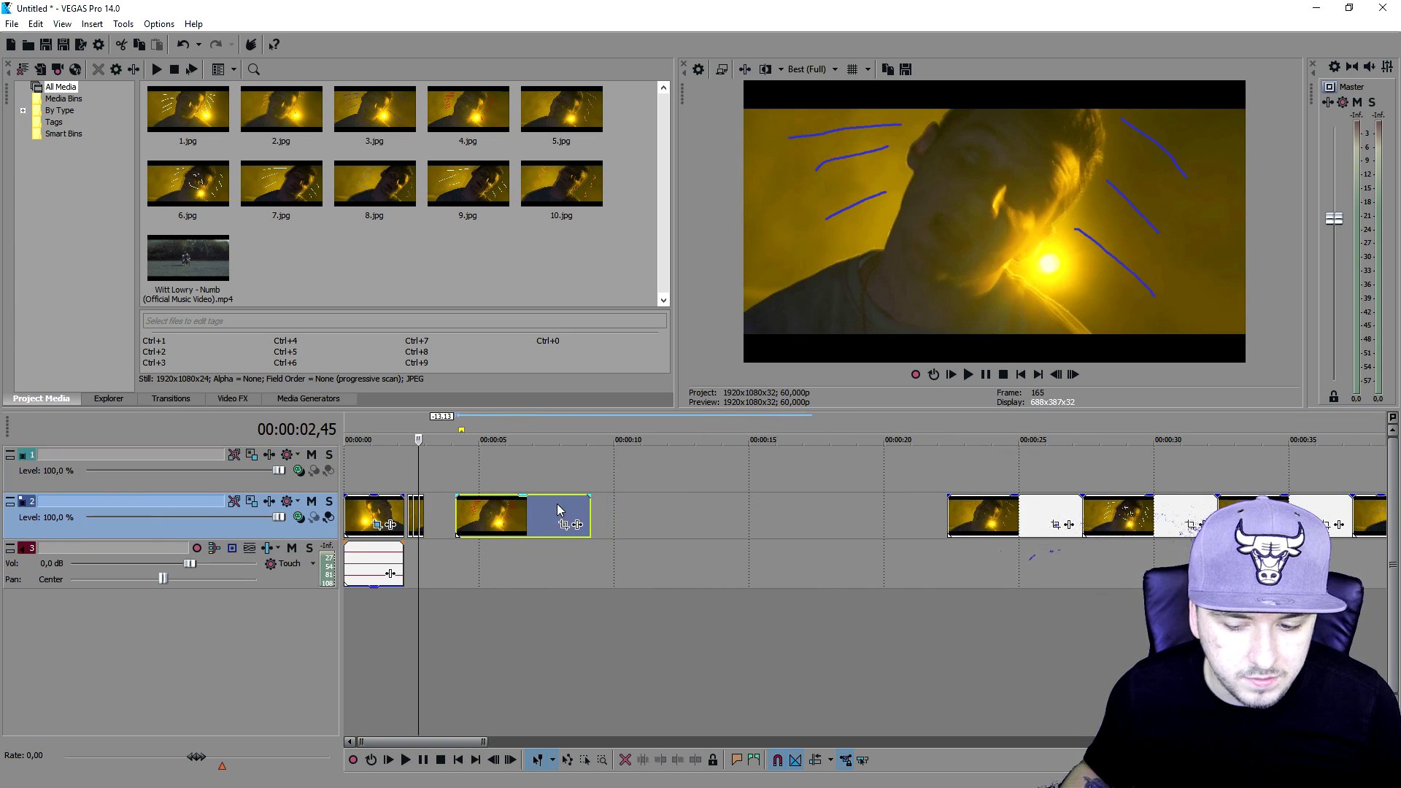
scroll(557, 504, up, 3)
mouse_move(956, 517)
mouse_down()
mouse_move(830, 517)
mouse_move(860, 518)
mouse_move(812, 466)
mouse_up()
click(834, 515)
scroll(833, 514, up, 3)
click(818, 506)
scroll(818, 505, up, 2)
click(717, 487)
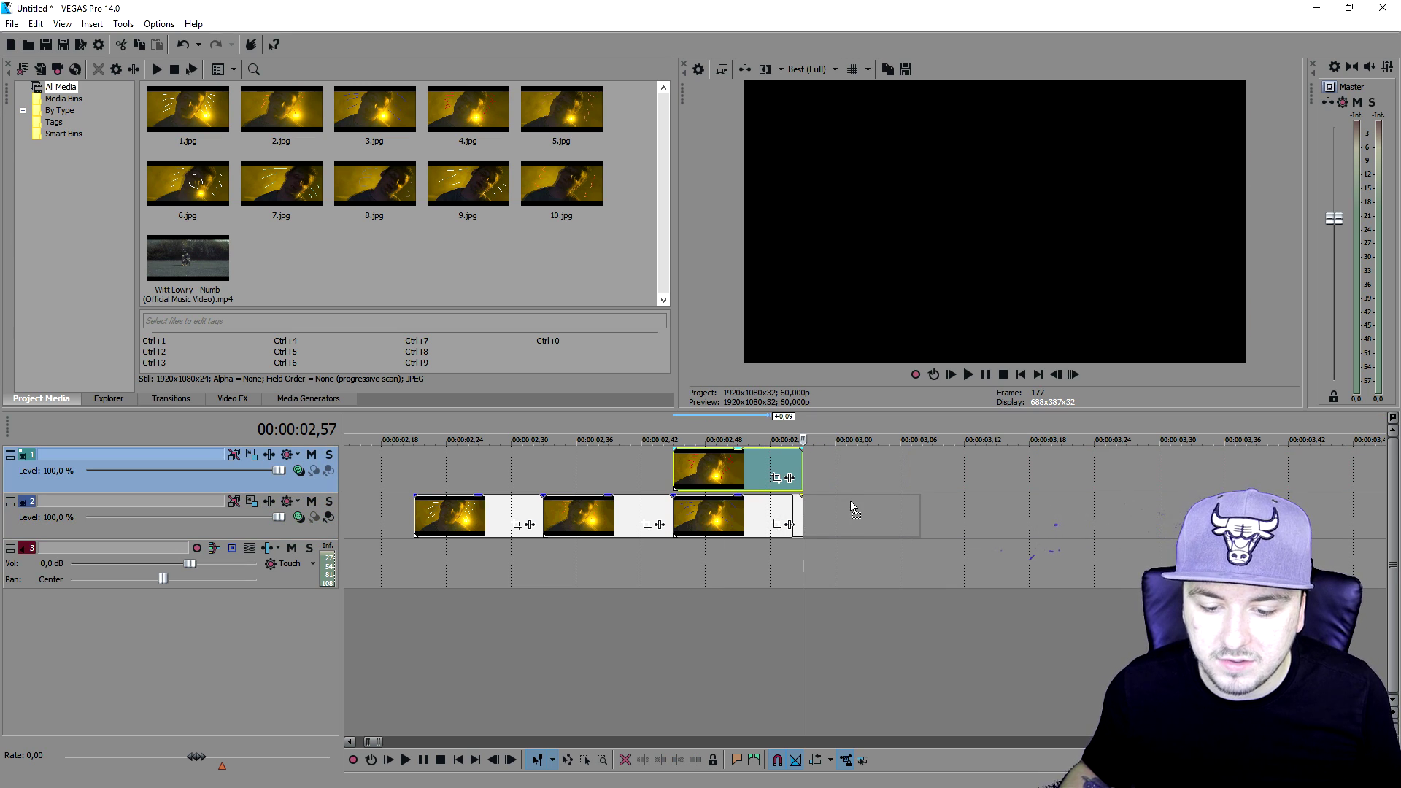
Step: Undo the stray top-track move and butt the last frame against the others on track 2
key(ctrl+z)
scroll(911, 511, down, 5)
scroll(1135, 524, down, 5)
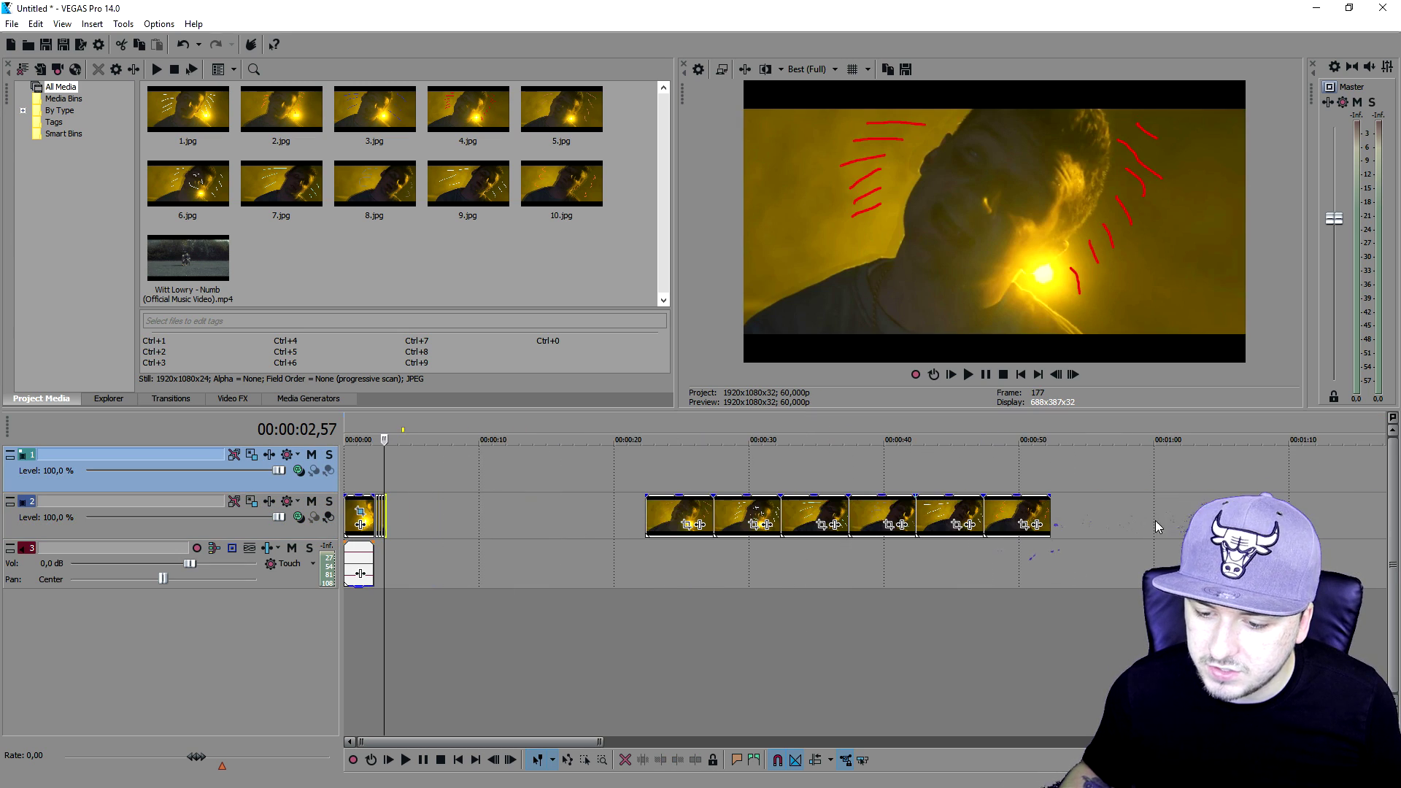
mouse_move(989, 524)
mouse_down()
mouse_move(615, 523)
mouse_move(972, 480)
mouse_move(978, 529)
mouse_move(1022, 527)
mouse_up()
scroll(510, 524, up, 5)
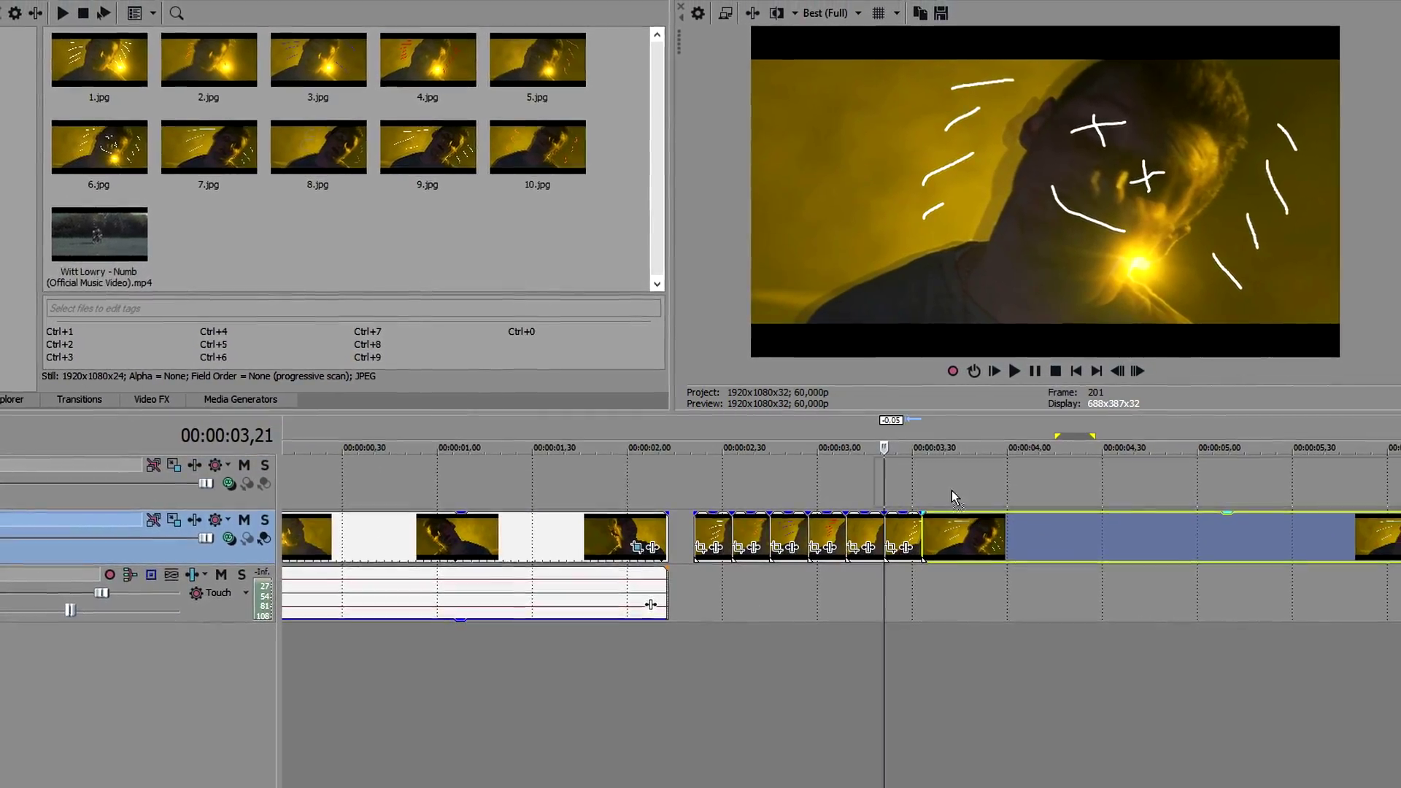
scroll(948, 487, up, 3)
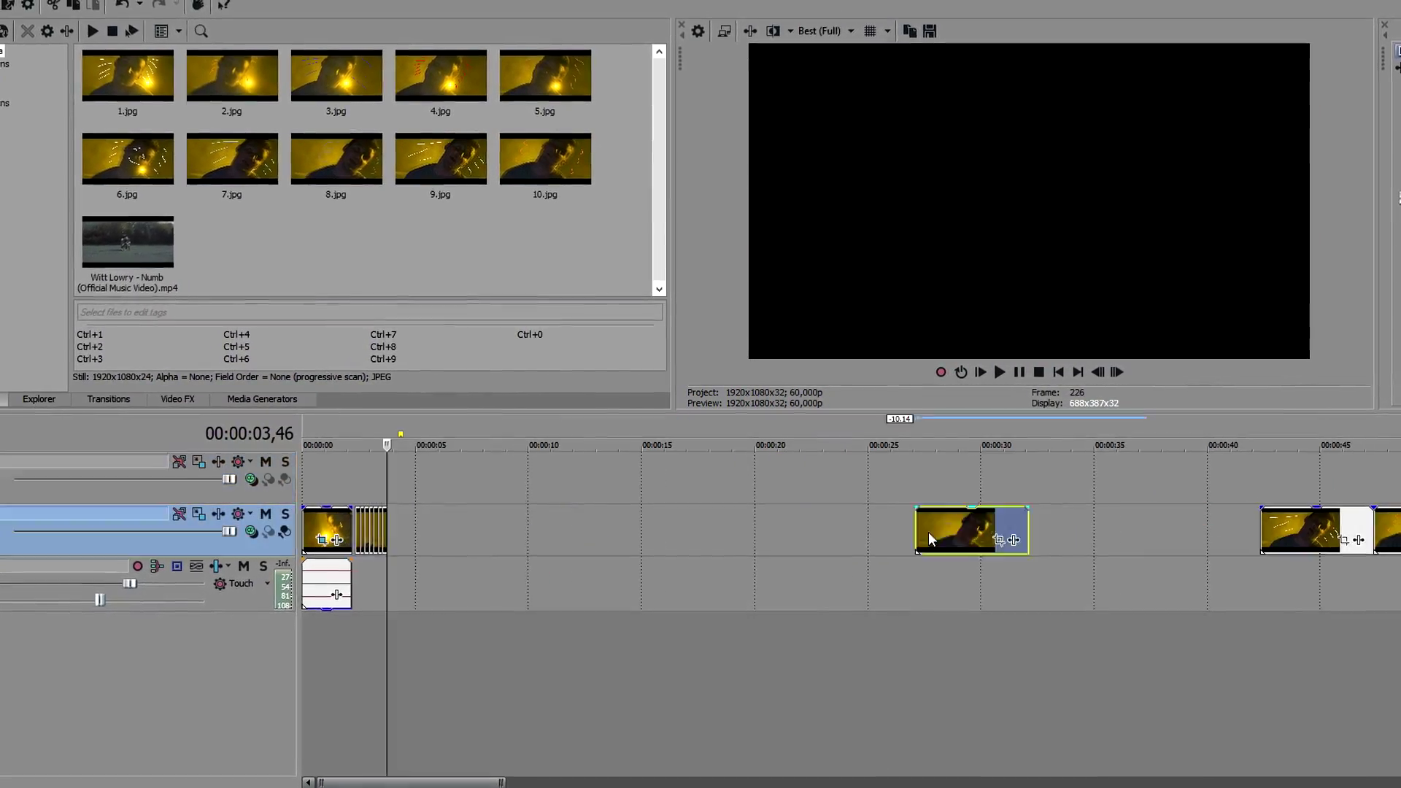
scroll(1031, 530, down, 5)
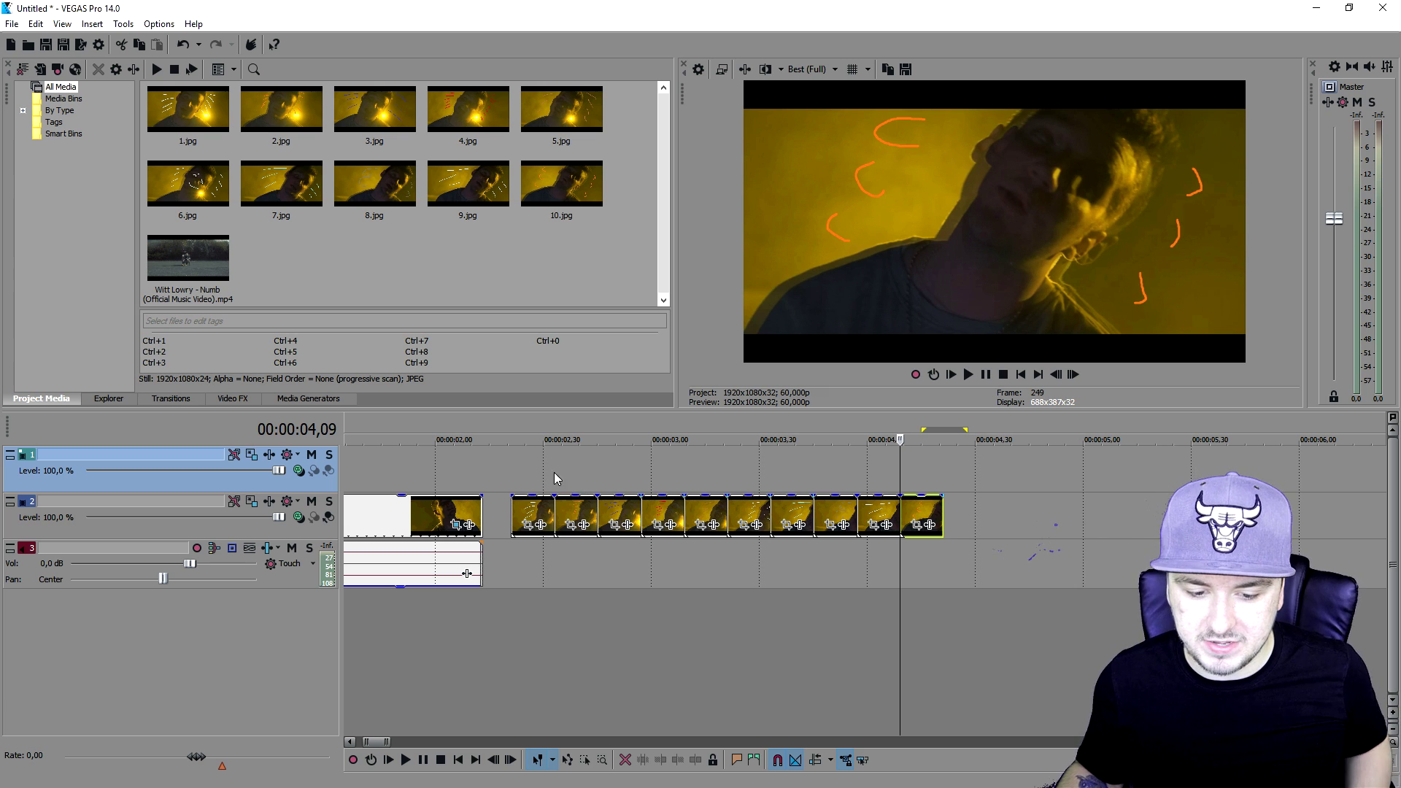
click(505, 470)
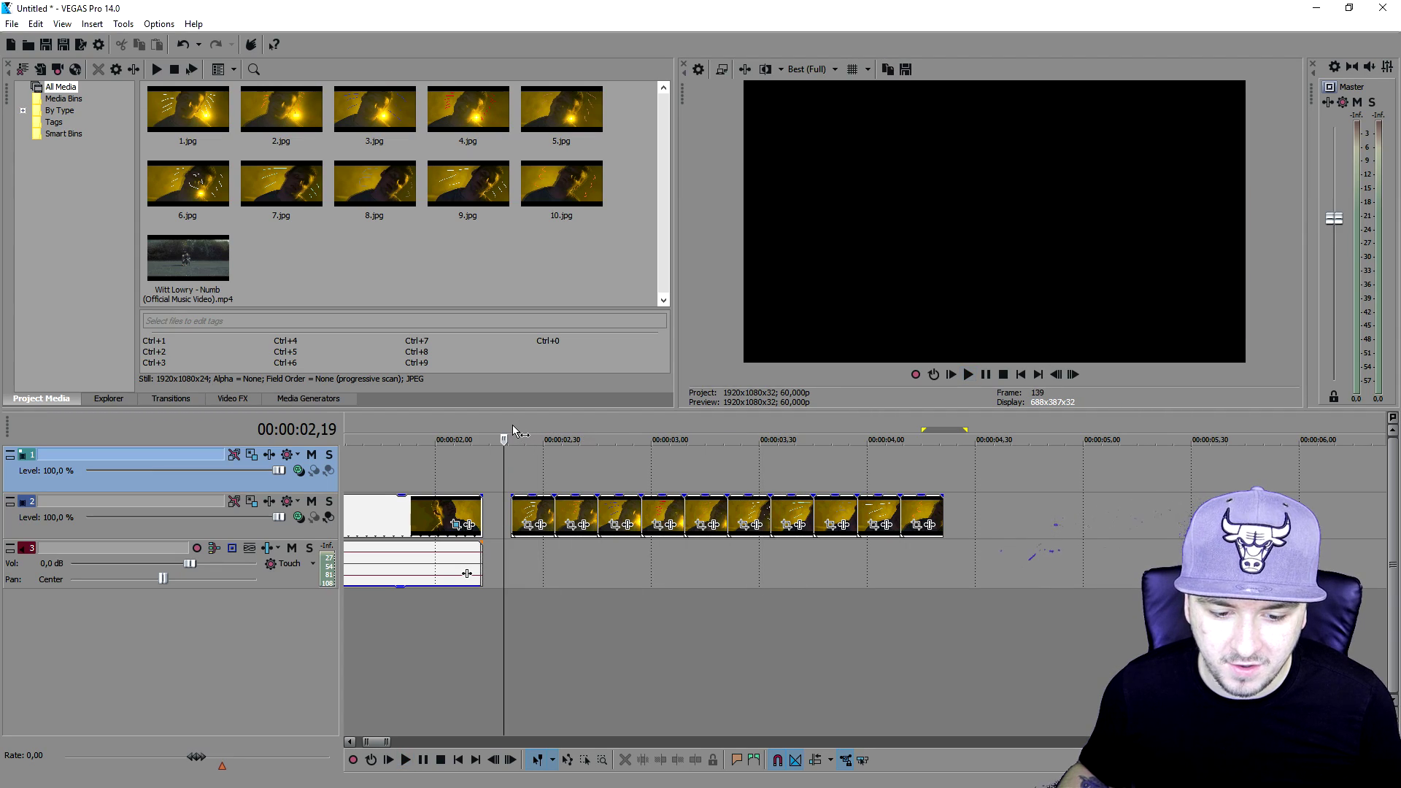
Step: Loop the time selection spanning the ten scribble frames and watch it play
drag(513, 431, 940, 416)
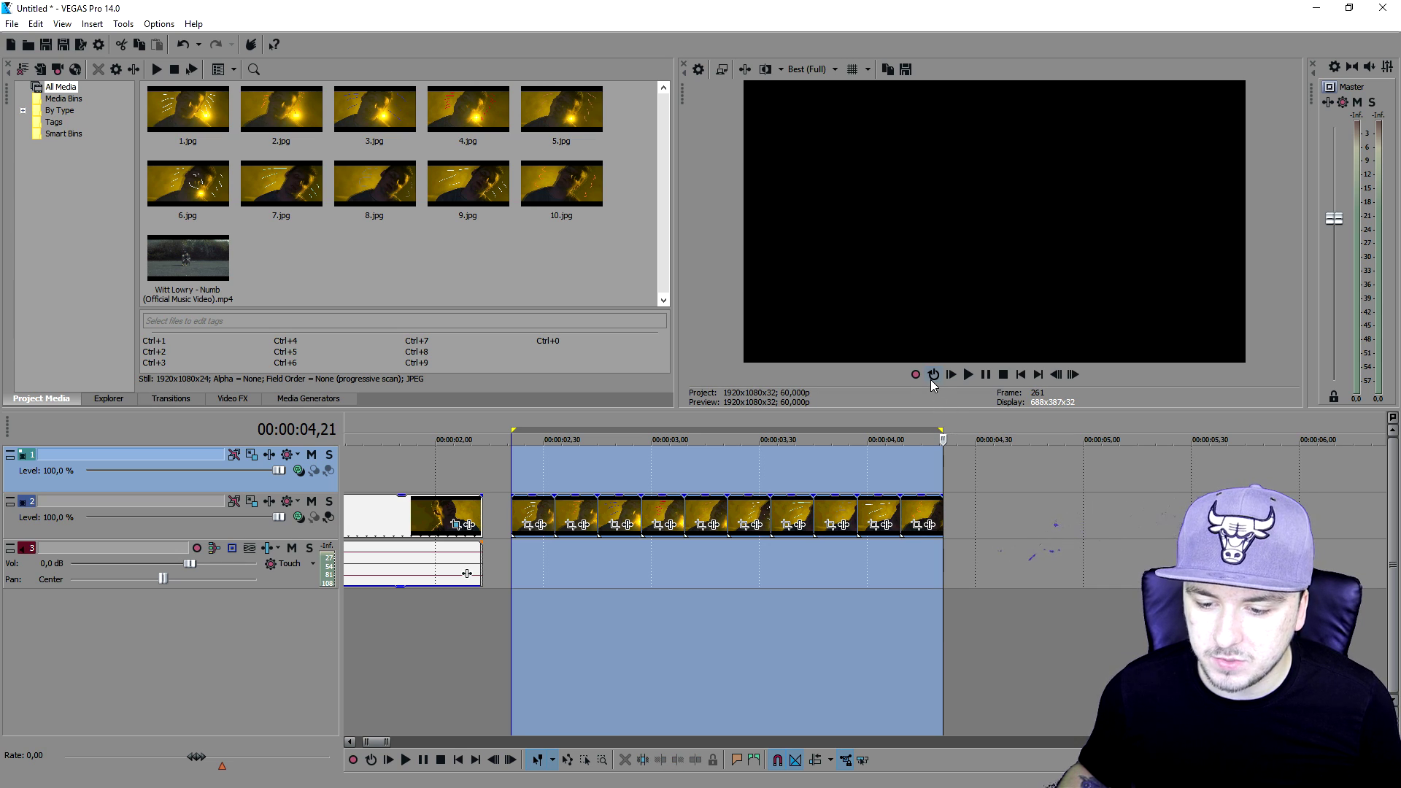
click(933, 376)
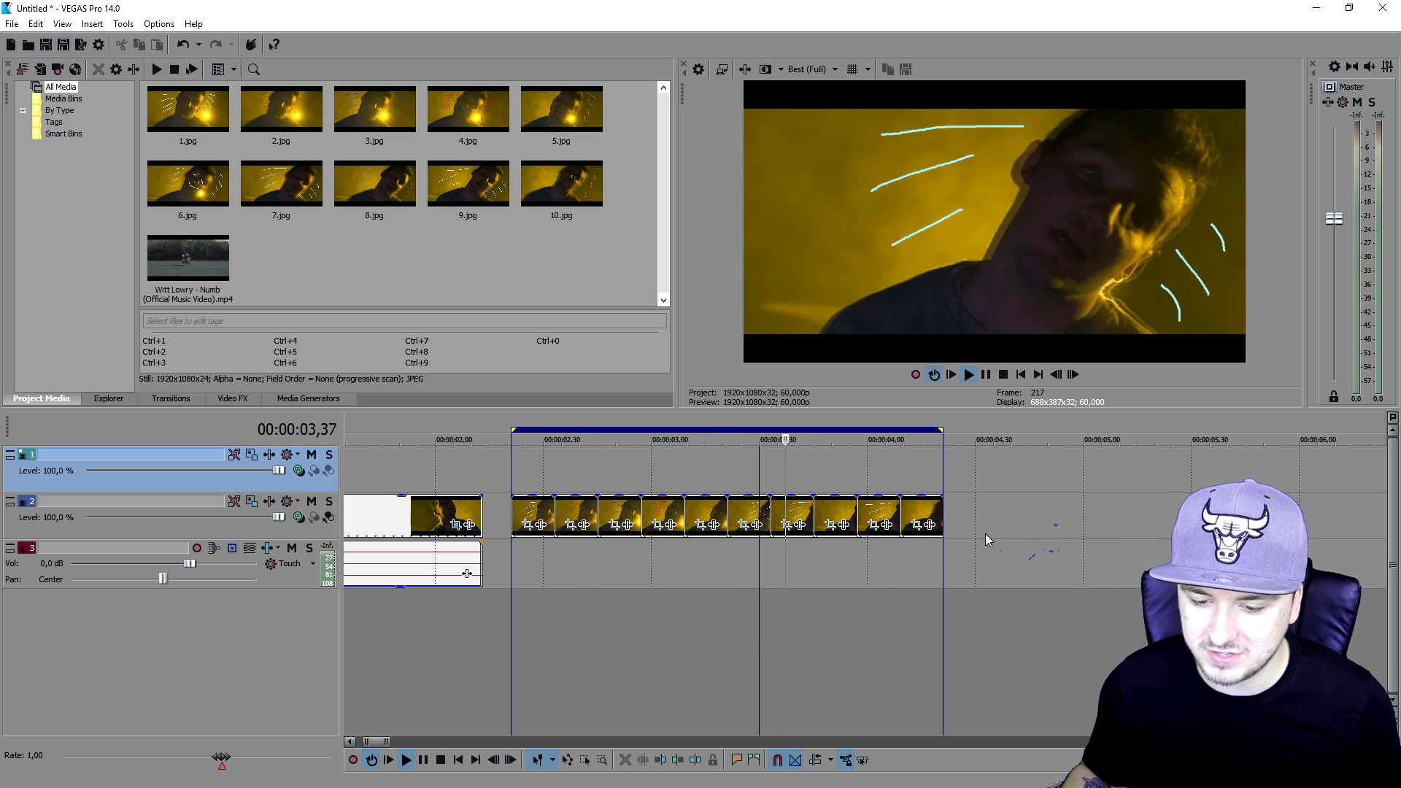
scroll(985, 533, down, 2)
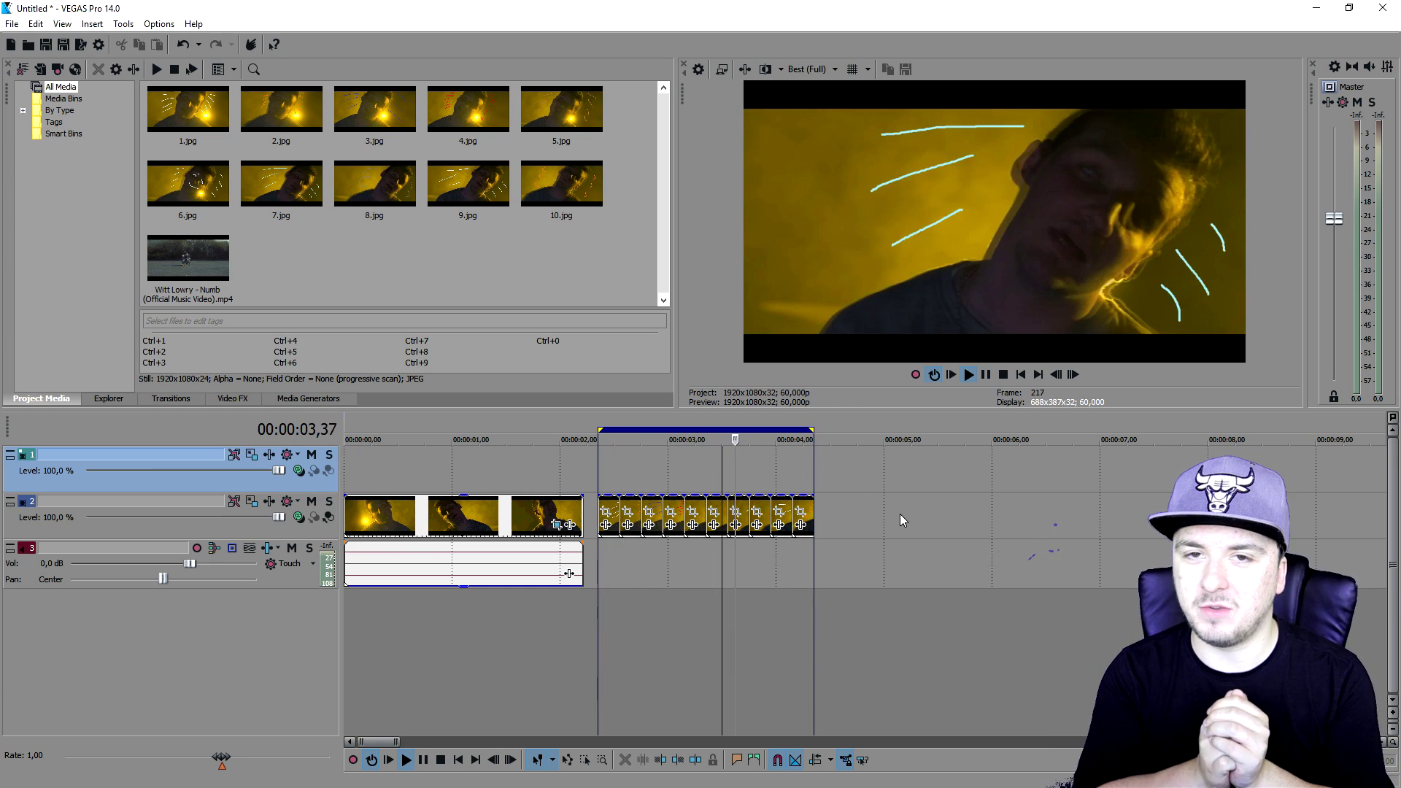
Step: Halt the looping playback with Spacebar, leaving frame 210 in the preview
key(space)
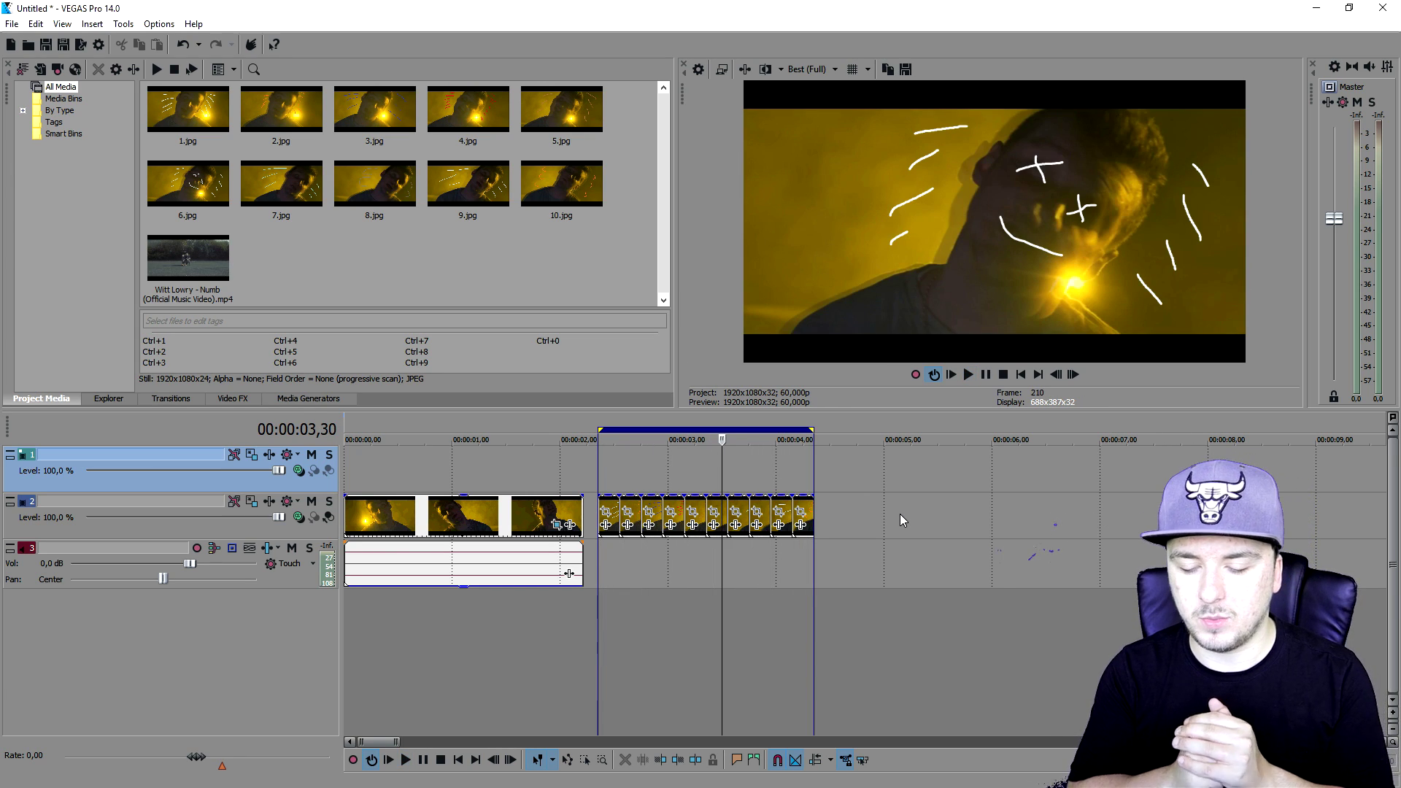